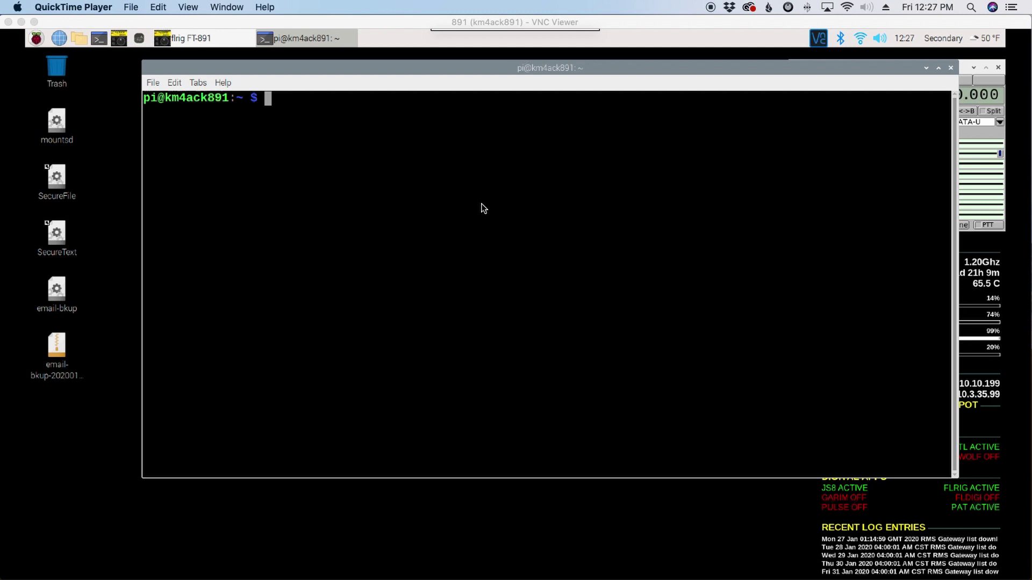
# Open /etc/wpa_supplicant/wpa_supplicant.conf in nano with sudo on the Pi terminal
pyautogui.click(482, 207)
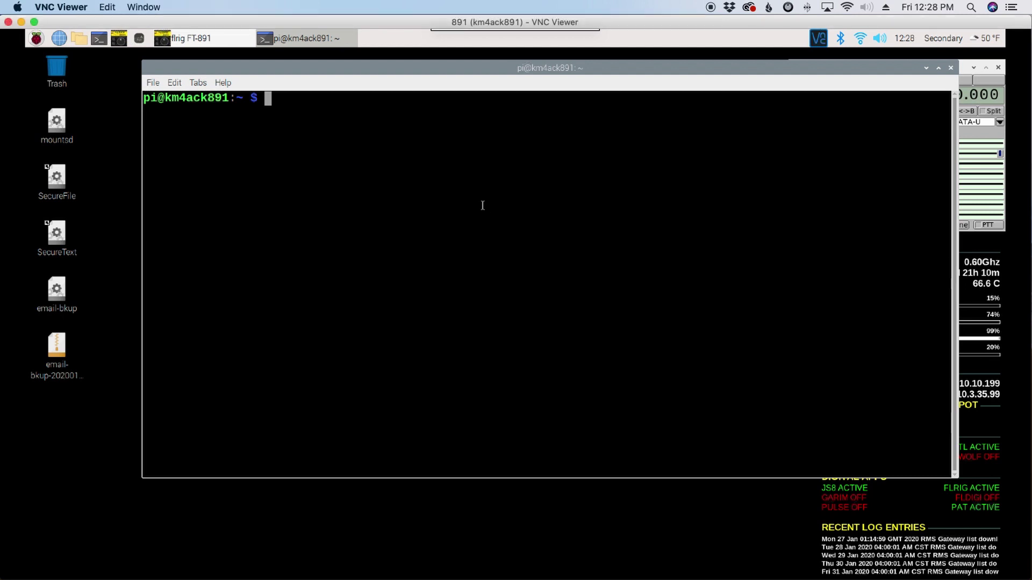
pyautogui.write('sudo nano /')
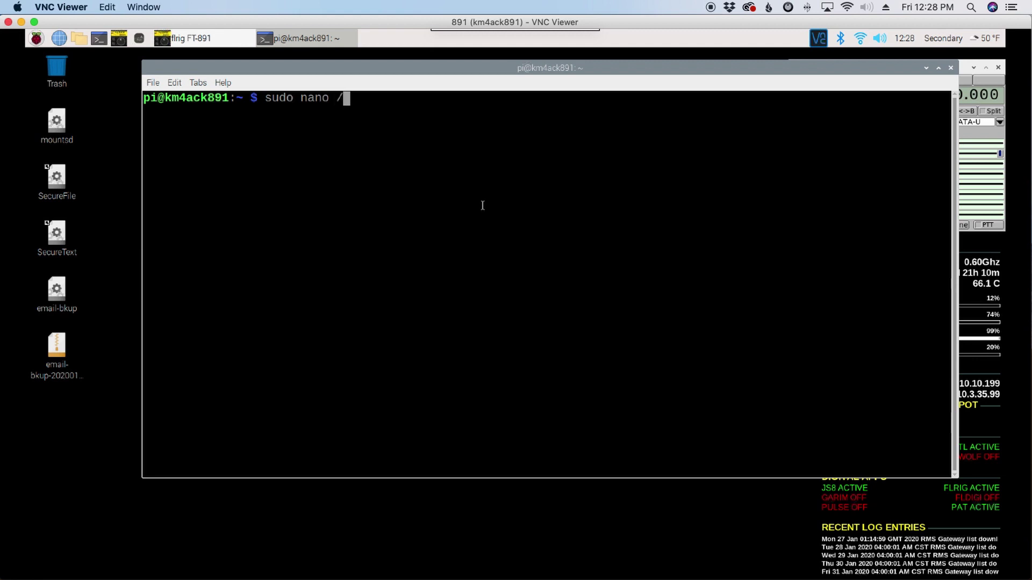
pyautogui.write('etc/wpa')
pyautogui.press('Tab')
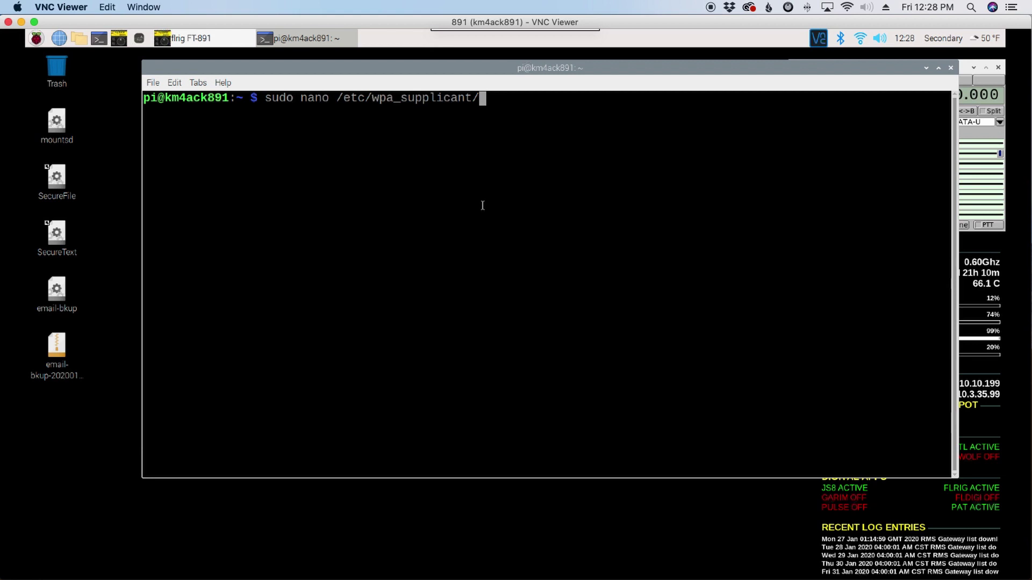
pyautogui.write('wpa_suppl')
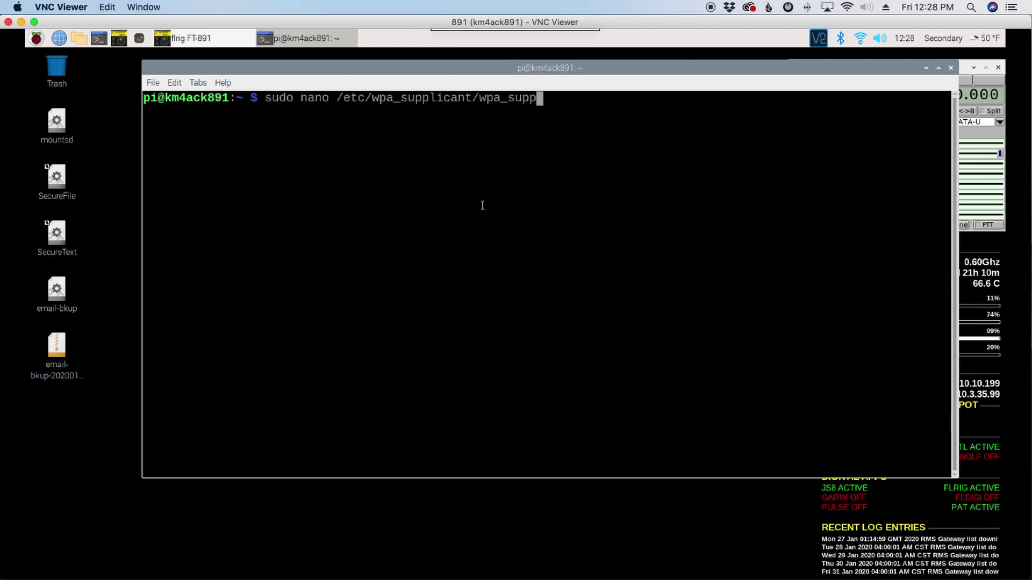
pyautogui.press('Tab')
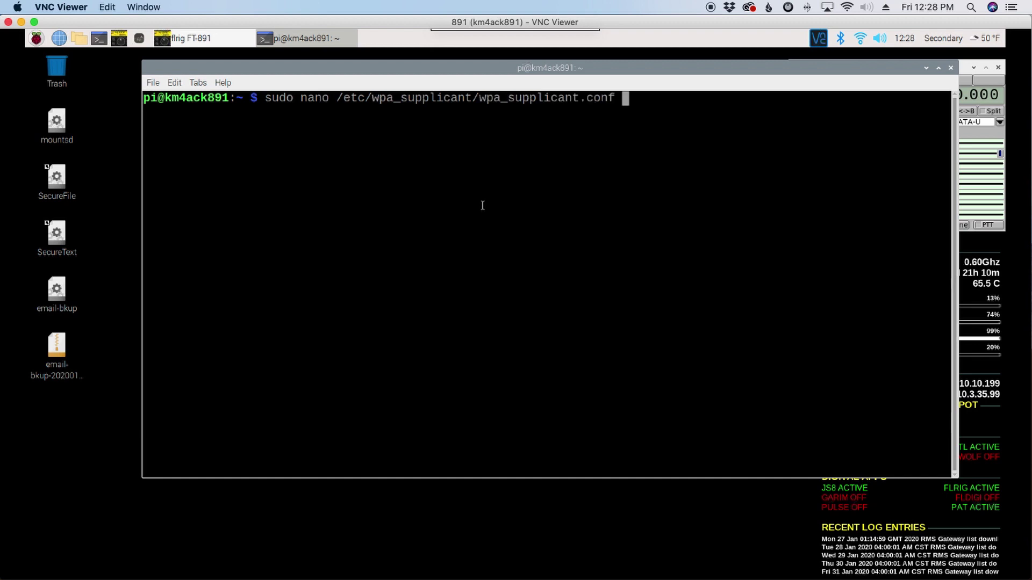
pyautogui.press('Return')
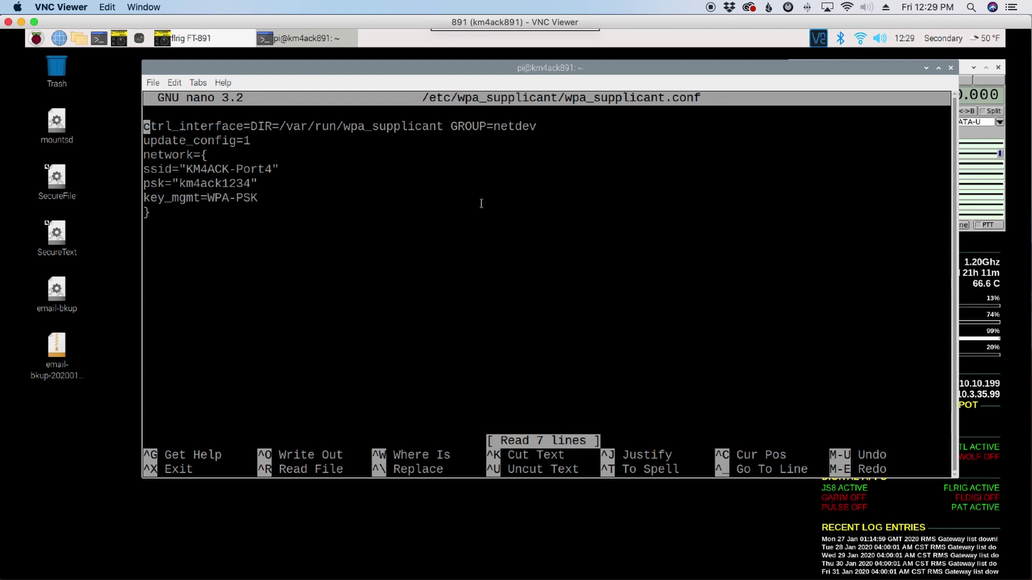
# Add a blank line above the network block, discard a trial network={ entry, and exit
pyautogui.press('Down')
pyautogui.press('Down')
pyautogui.press('Return')
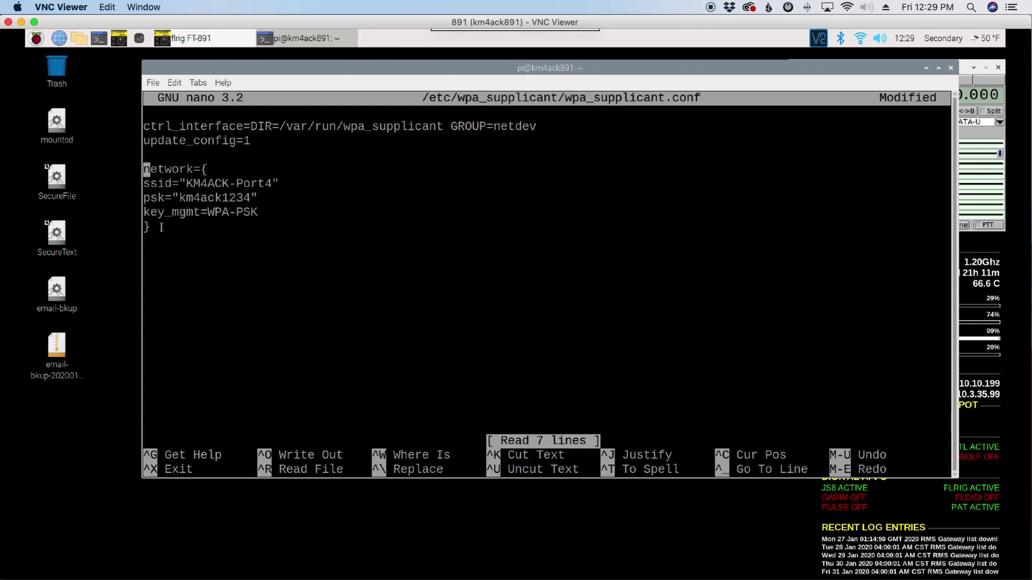
pyautogui.press('Down')
pyautogui.press('Down')
pyautogui.press('Down')
pyautogui.press('Down')
pyautogui.press('Down')
pyautogui.press('Return')
pyautogui.write('network')
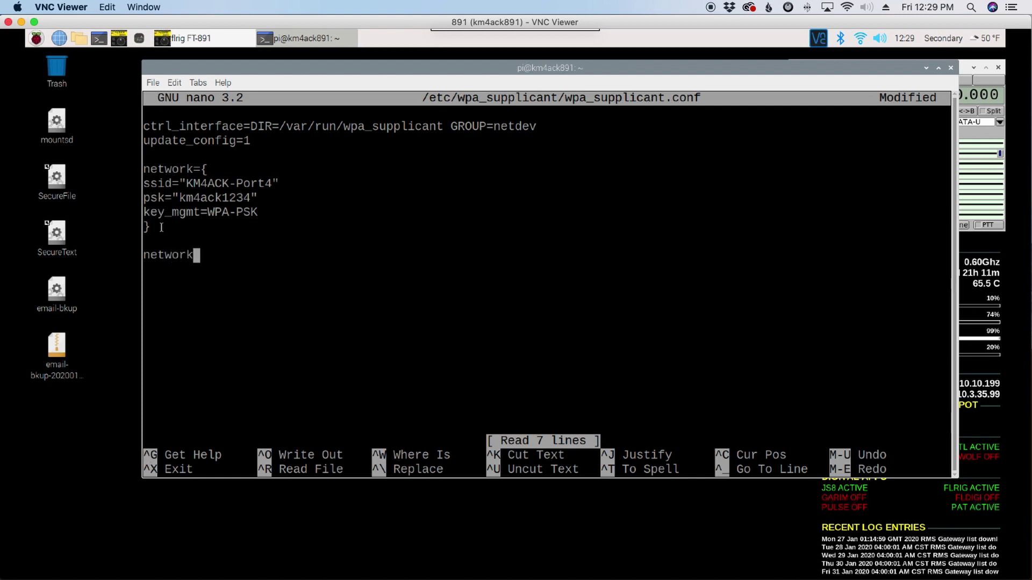
pyautogui.write('={')
pyautogui.press('Return')
pyautogui.press('BackSpace')
pyautogui.press('BackSpace')
pyautogui.press('BackSpace')
pyautogui.press('BackSpace')
pyautogui.press('BackSpace')
pyautogui.press('BackSpace')
pyautogui.press('BackSpace')
pyautogui.press('BackSpace')
pyautogui.press('BackSpace')
pyautogui.press('BackSpace')
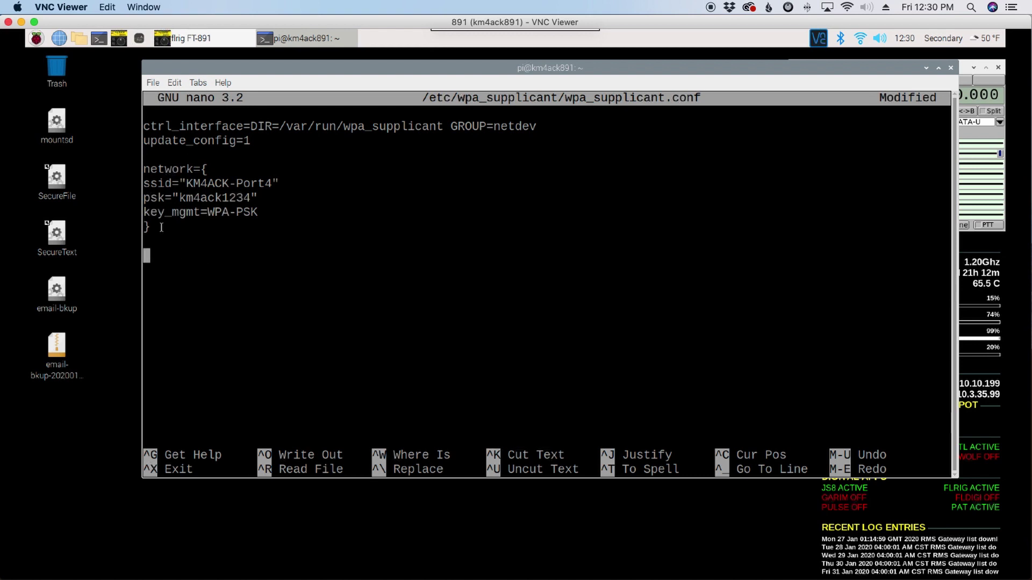
pyautogui.hotkey('ctrl', 'x')
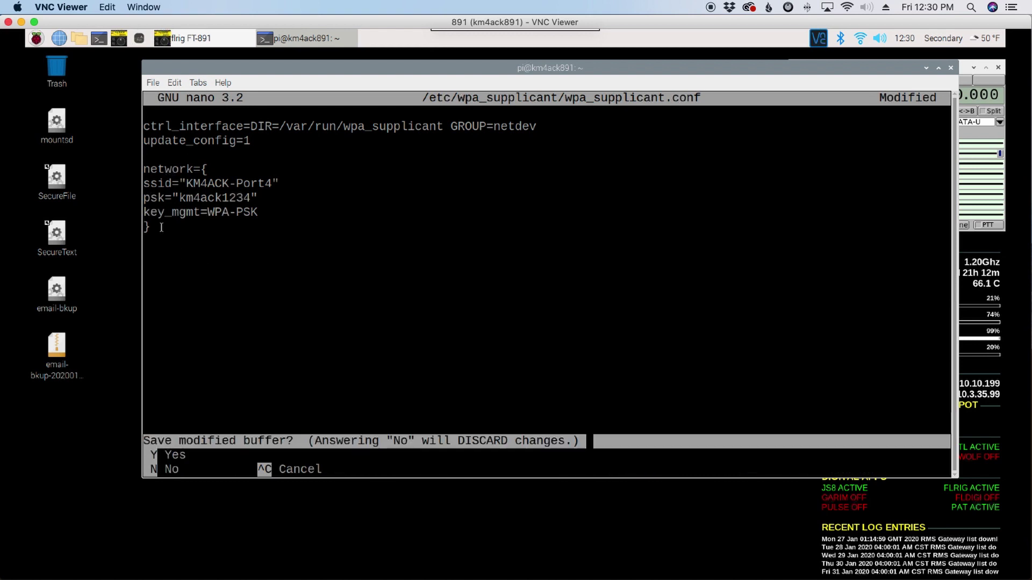
# Save the Wi-Fi config and run /usr/bin/autohotspotN, which reports Wi-Fi already connected
pyautogui.press('y')
pyautogui.press('Return')
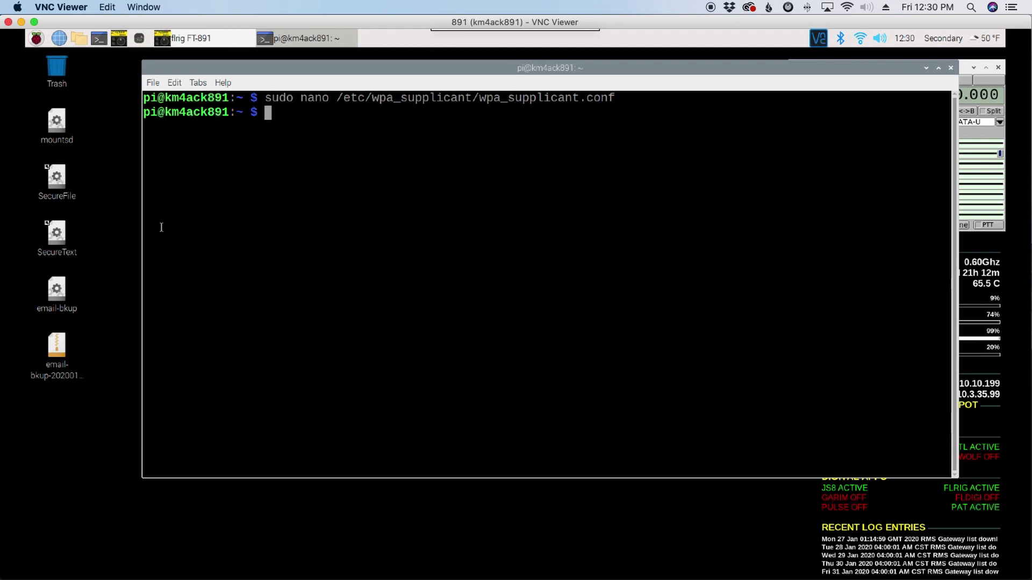
pyautogui.write('sudo /usr/')
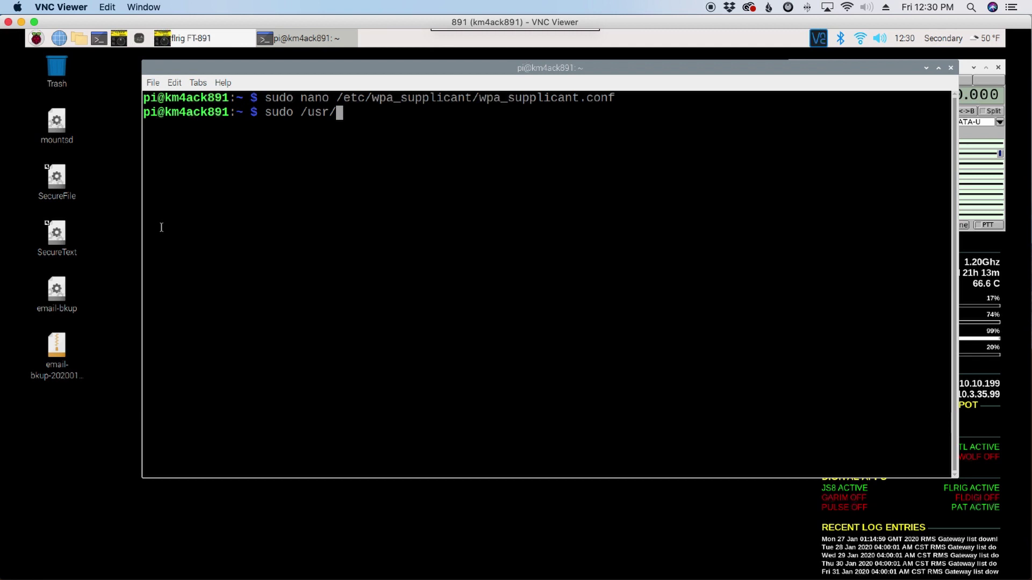
pyautogui.write('bin/')
pyautogui.write('aut')
pyautogui.press('Tab')
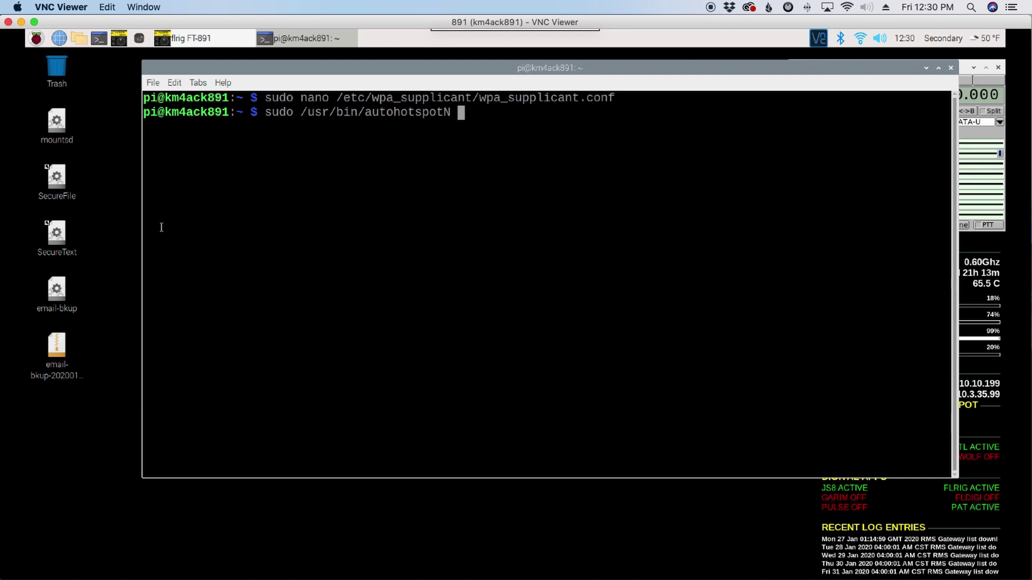
pyautogui.press('Return')
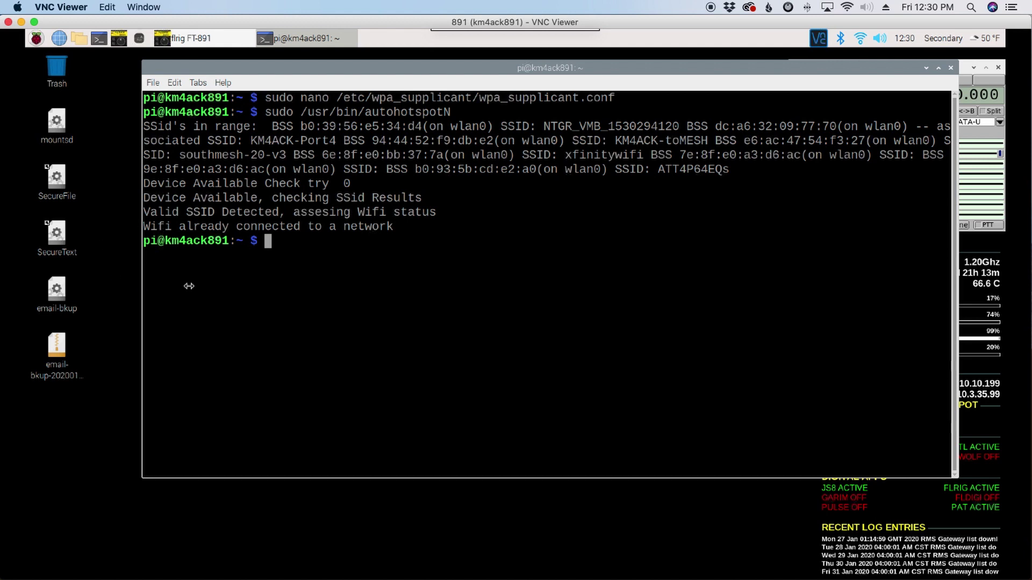
pyautogui.moveTo(394, 226); pyautogui.dragTo(136, 229)
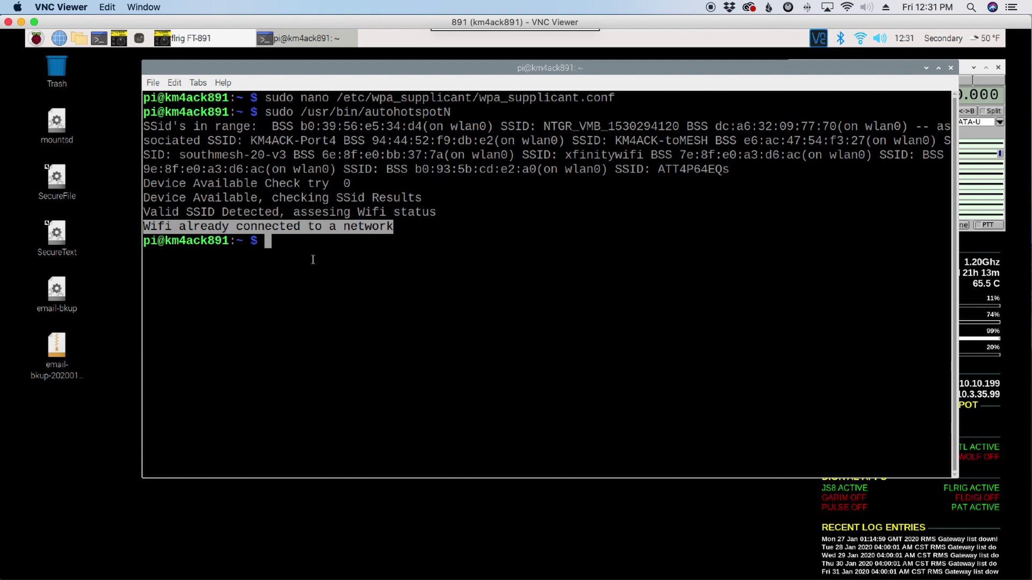
# Clear the terminal screen after a mistyped 'close' command
pyautogui.write('clear')
pyautogui.press('BackSpace')
pyautogui.press('BackSpace')
pyautogui.press('BackSpace')
pyautogui.write('ose')
pyautogui.press('Return')
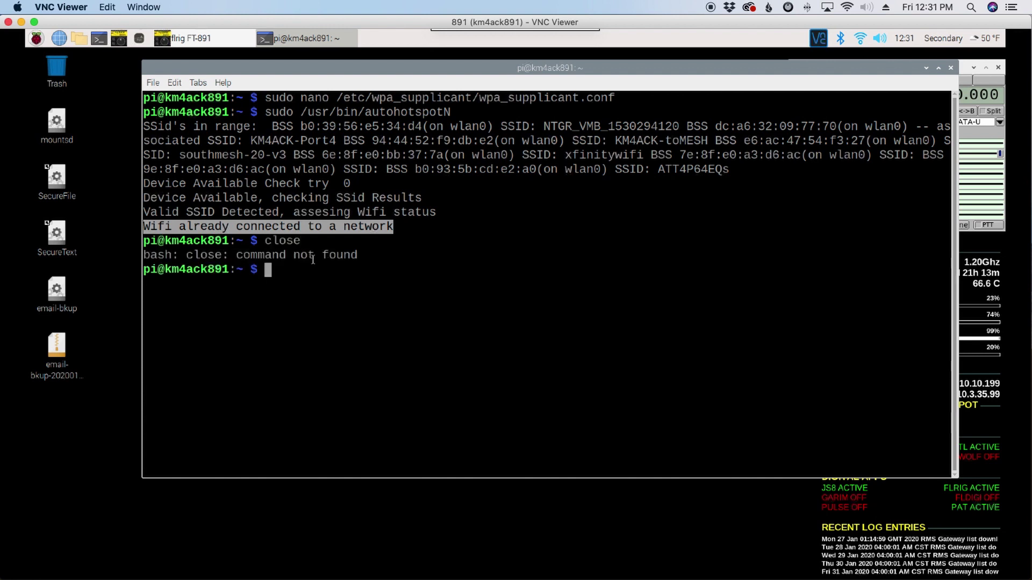
pyautogui.write('clear')
pyautogui.press('Return')
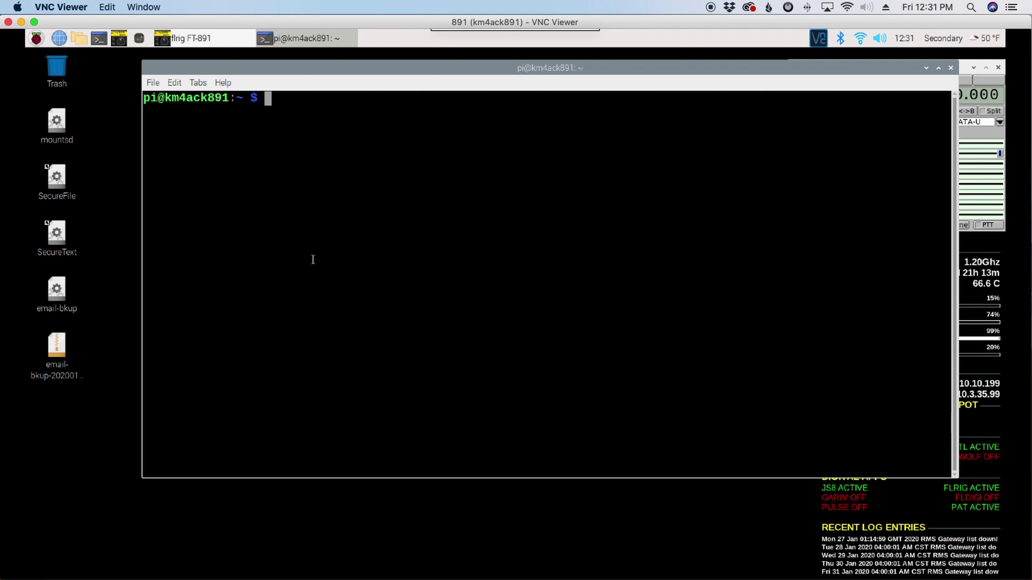
# Open /etc/hostapd/hostapd.conf in nano with sudo
pyautogui.write('sudo ')
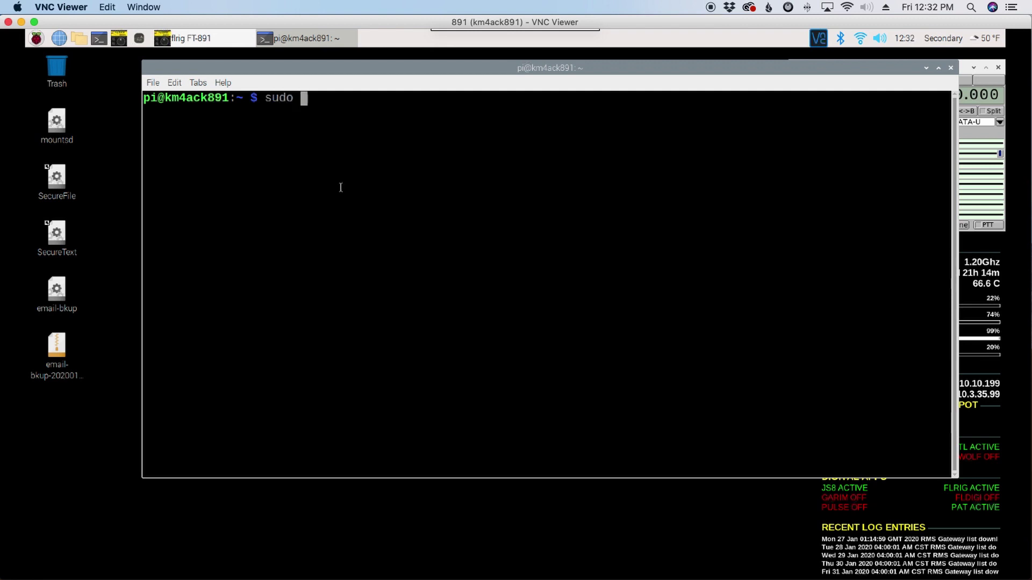
pyautogui.write('nano /etc/hostapd/')
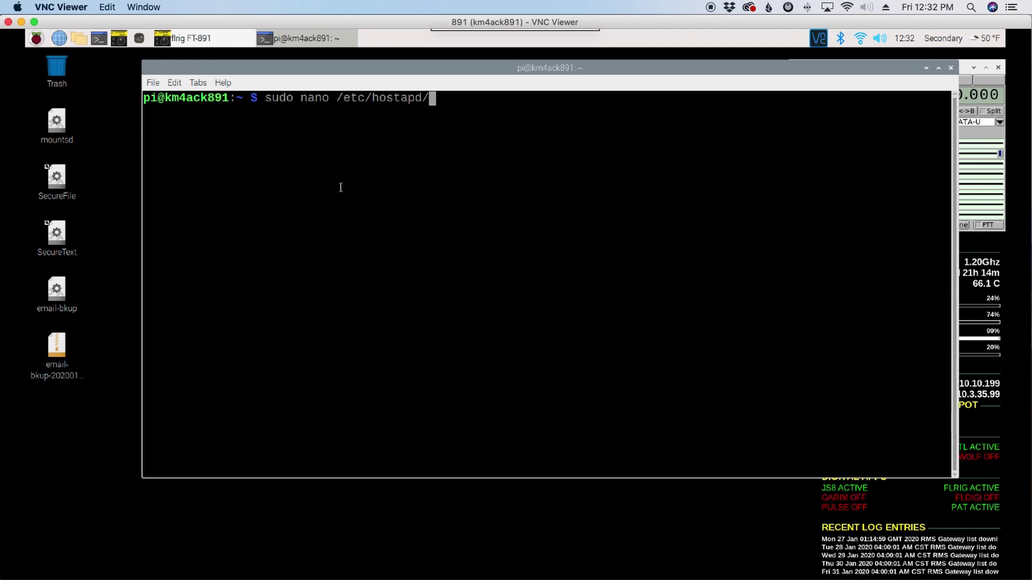
pyautogui.write('ho')
pyautogui.press('Tab')
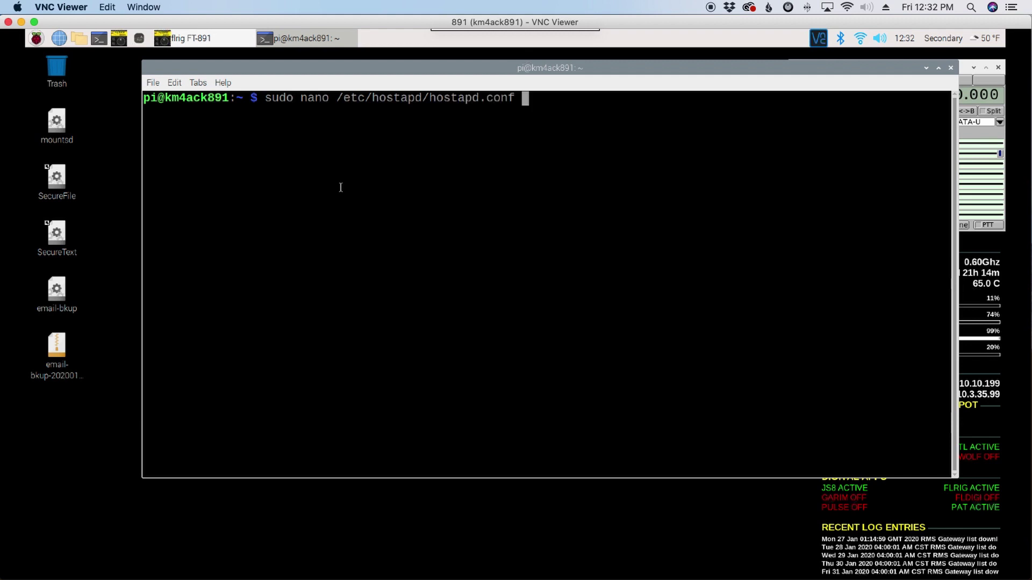
pyautogui.press('Return')
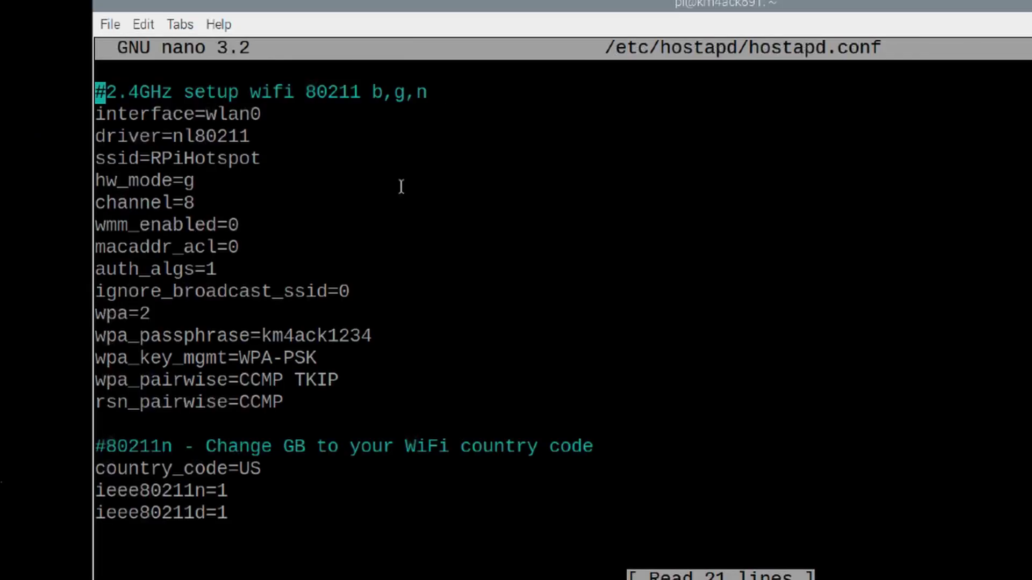
# Inspect the RPiHotspot ssid and wpa_passphrase lines, then exit without changes
pyautogui.press('Down')
pyautogui.press('Down')
pyautogui.press('Down')
pyautogui.press('Right')
pyautogui.press('Right')
pyautogui.press('Right')
pyautogui.press('Right')
pyautogui.press('Right')
pyautogui.press('Right')
pyautogui.press('Right')
pyautogui.press('Right')
pyautogui.press('Right')
pyautogui.press('Right')
pyautogui.press('Right')
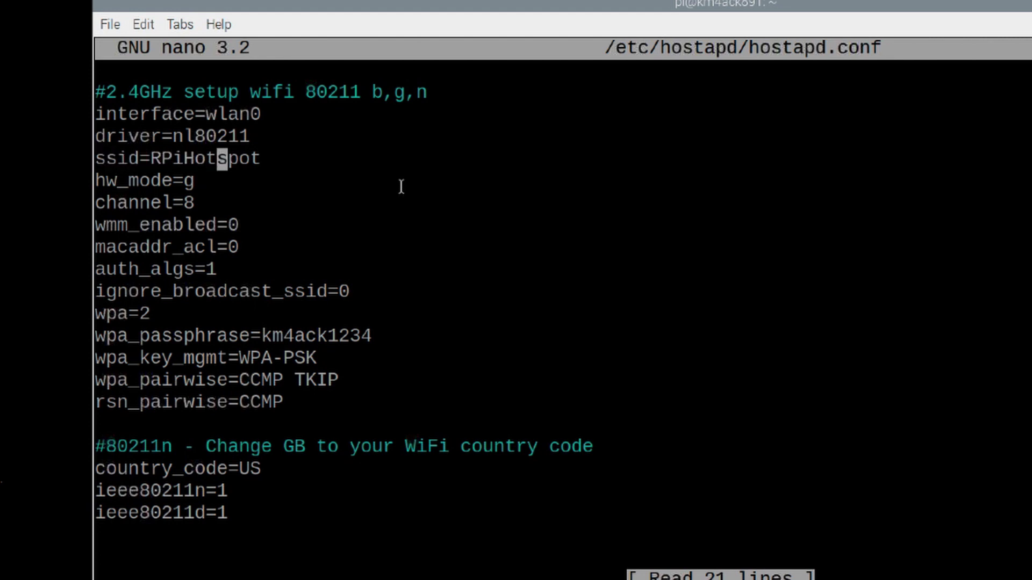
pyautogui.press('Right')
pyautogui.press('Right')
pyautogui.press('Right')
pyautogui.press('Right')
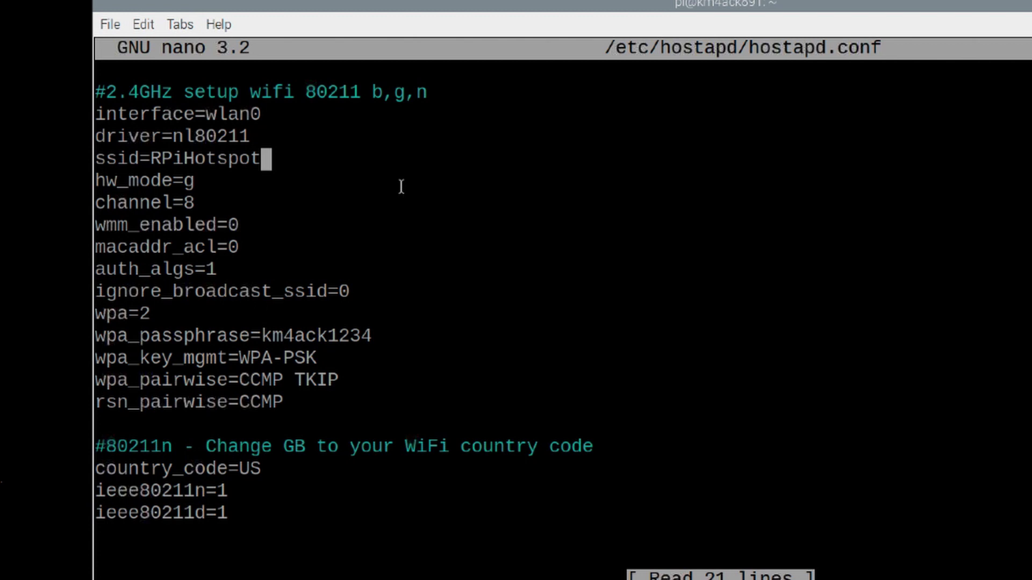
pyautogui.press('Down')
pyautogui.press('Down')
pyautogui.press('Down')
pyautogui.press('Down')
pyautogui.press('Down')
pyautogui.press('Down')
pyautogui.press('Down')
pyautogui.press('Down')
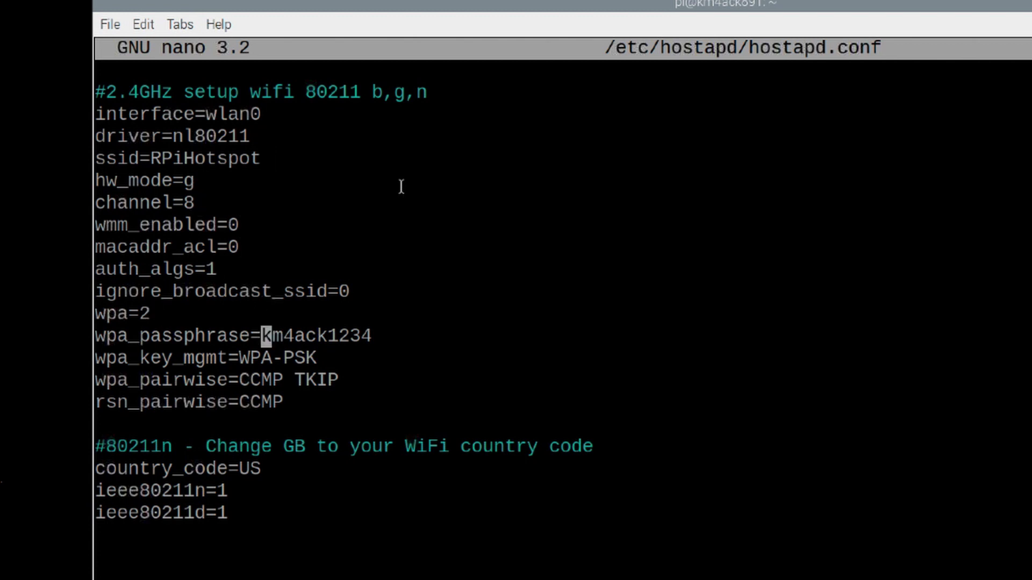
pyautogui.press('Right')
pyautogui.press('Right')
pyautogui.press('Right')
pyautogui.press('Right')
pyautogui.press('Right')
pyautogui.press('Right')
pyautogui.press('Right')
pyautogui.press('Right')
pyautogui.press('Right')
pyautogui.press('Right')
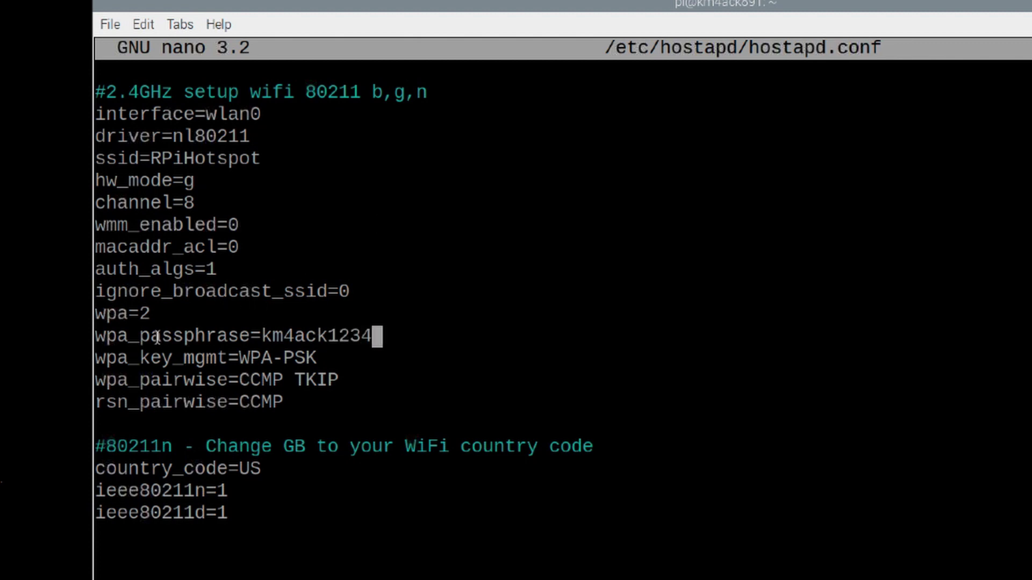
pyautogui.moveTo(139, 335); pyautogui.dragTo(250, 335)
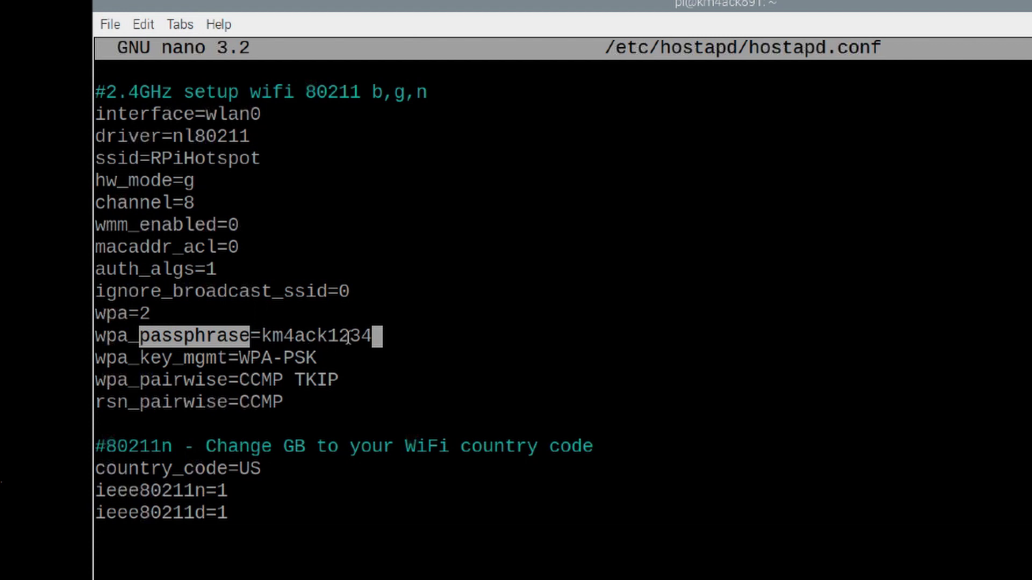
pyautogui.click(395, 333)
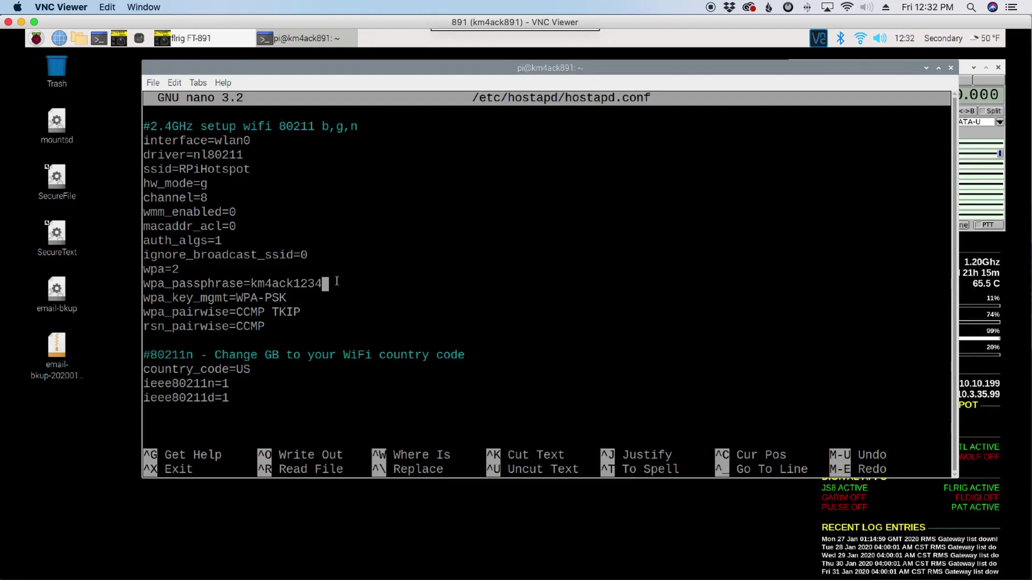
pyautogui.hotkey('ctrl', 'x')
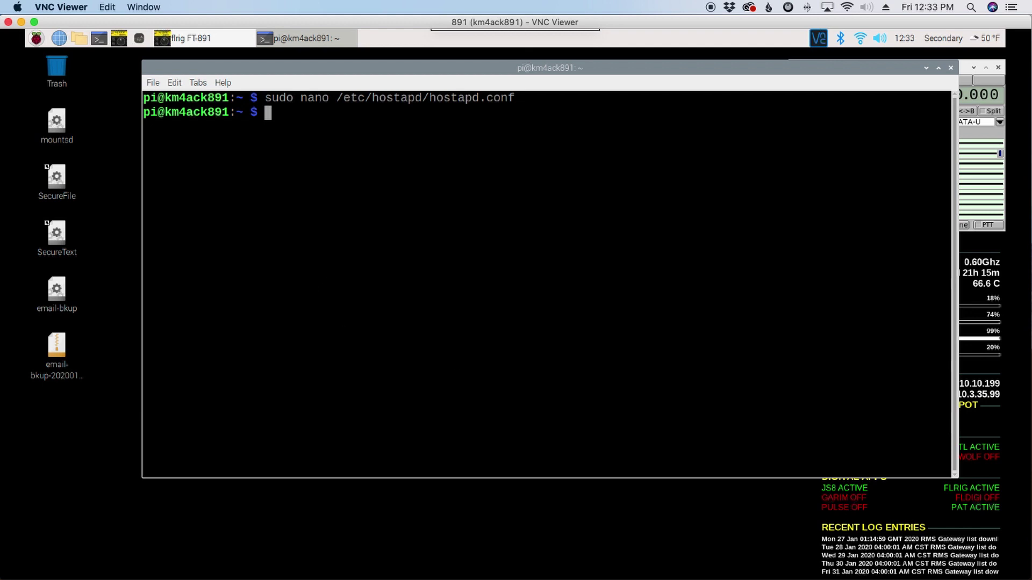
# Switch to the emailed screenshot and box the cd ardop and ./piardopc 8515 lines
pyautogui.press('super+Tab')
pyautogui.press('super+Tab')
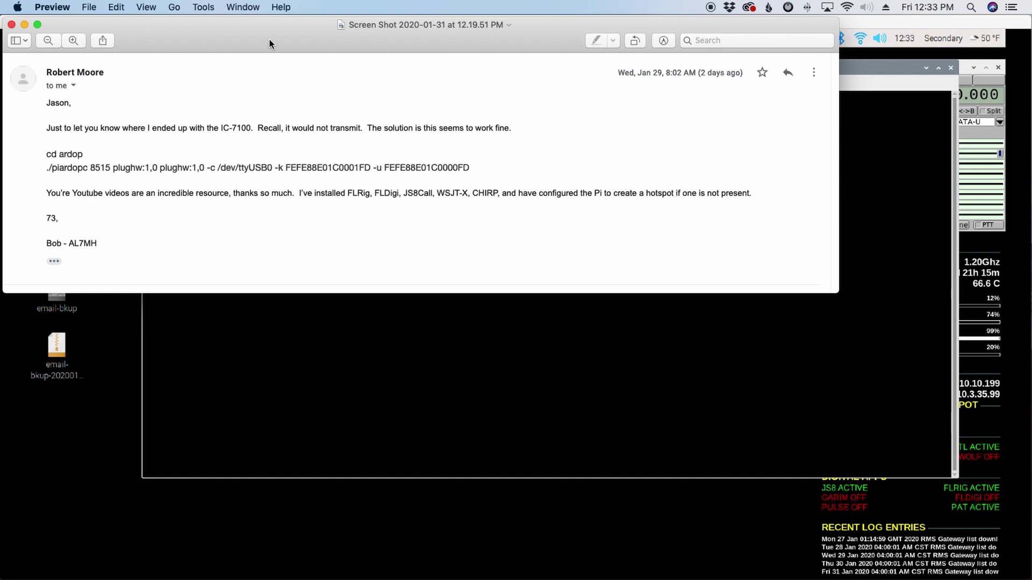
pyautogui.moveTo(269, 42); pyautogui.dragTo(293, 47)
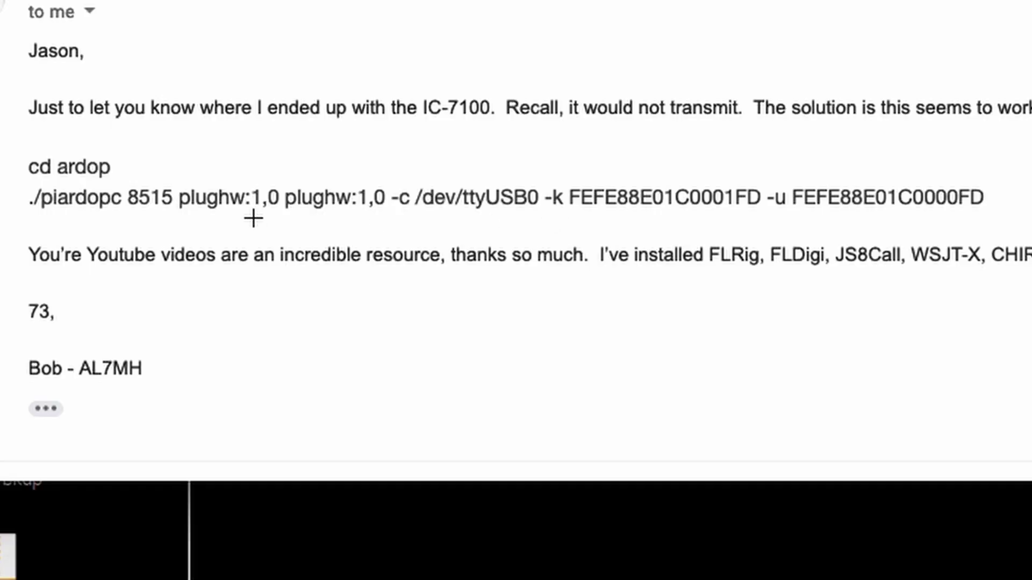
pyautogui.moveTo(16, 139); pyautogui.dragTo(1028, 242)
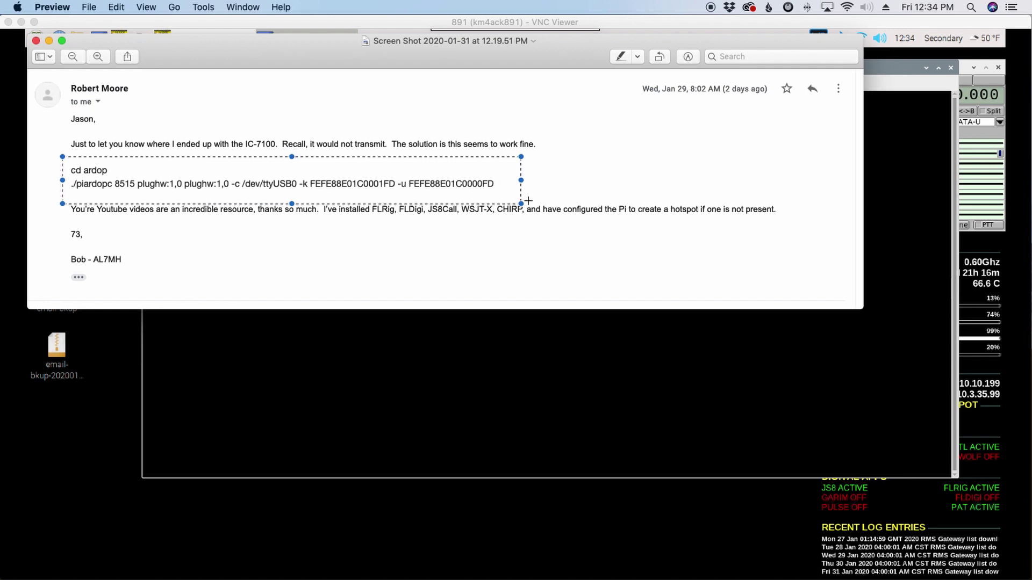
pyautogui.moveTo(636, 578)
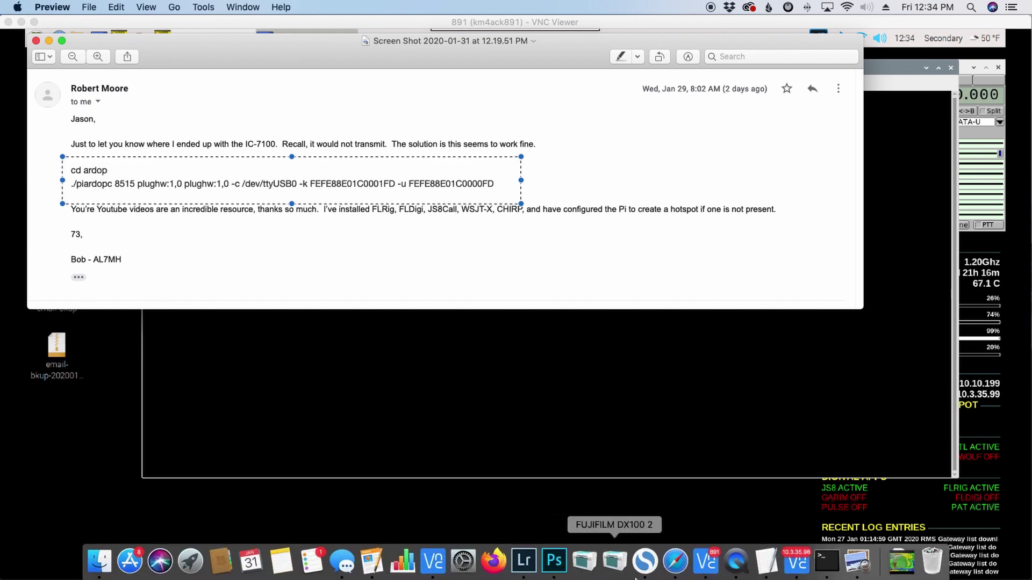
pyautogui.click(673, 570)
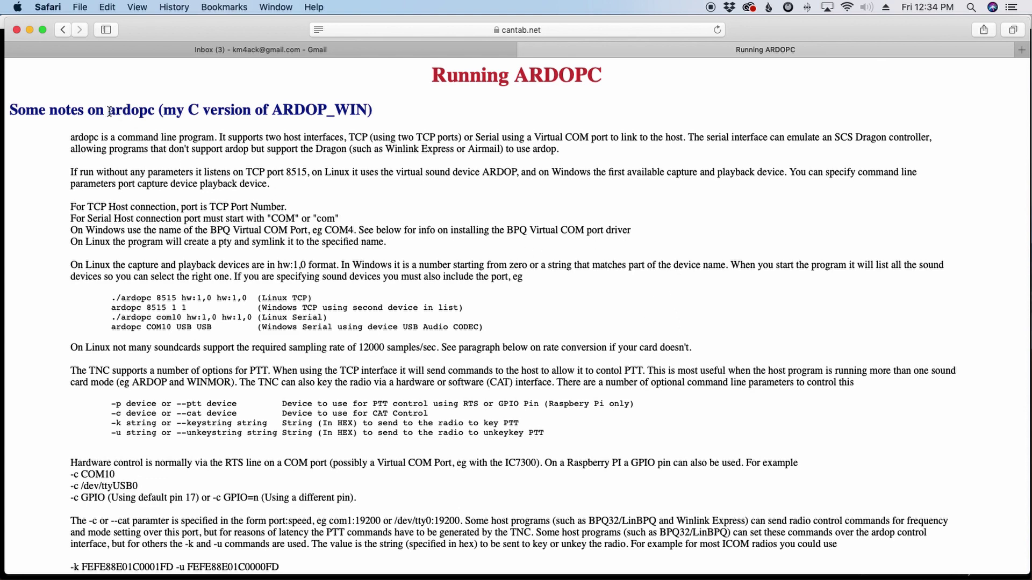
pyautogui.moveTo(114, 112); pyautogui.dragTo(153, 112)
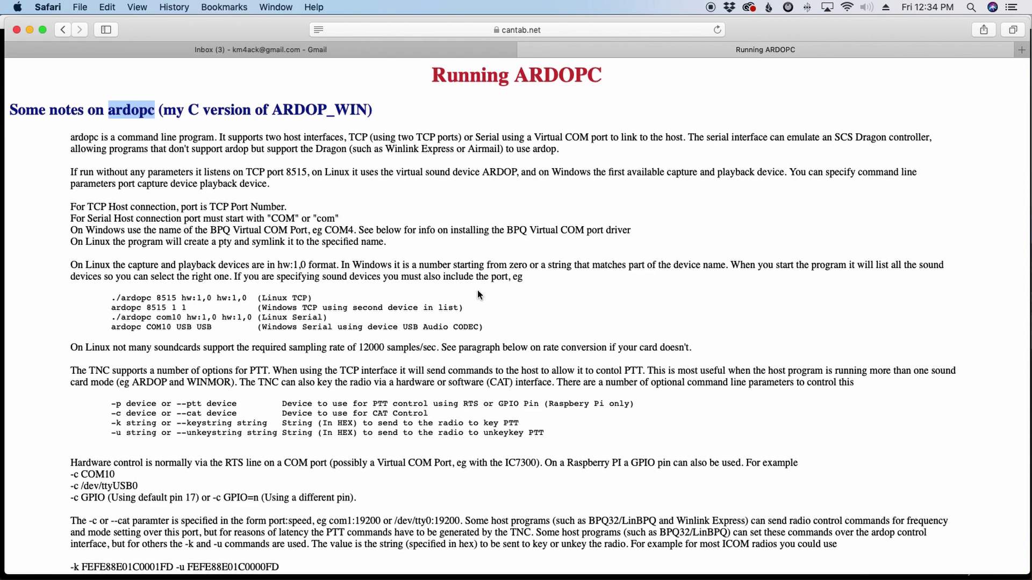
pyautogui.scroll(-8, 477, 289)
pyautogui.scroll(-1, 477, 289)
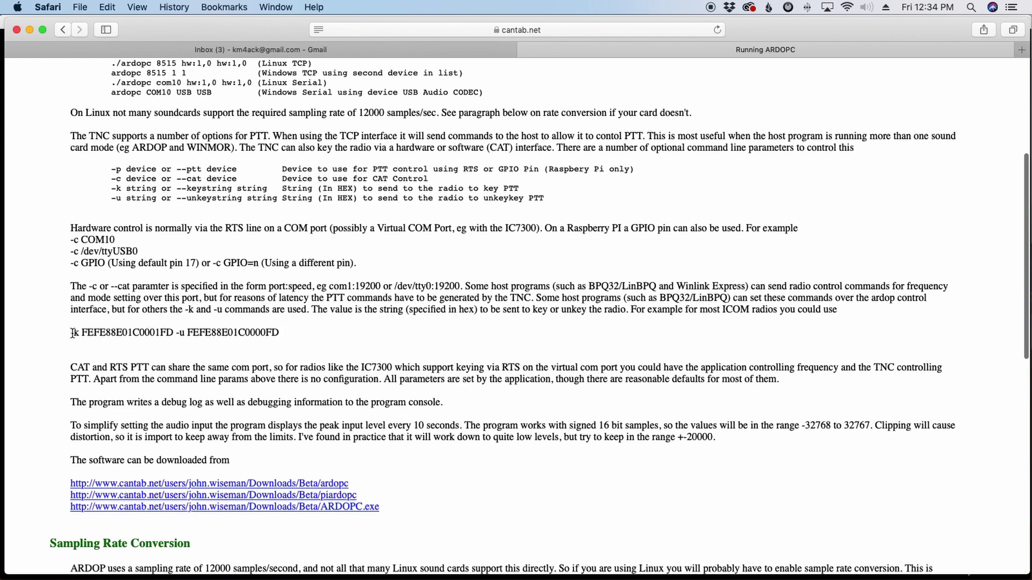
pyautogui.moveTo(71, 333); pyautogui.dragTo(302, 336)
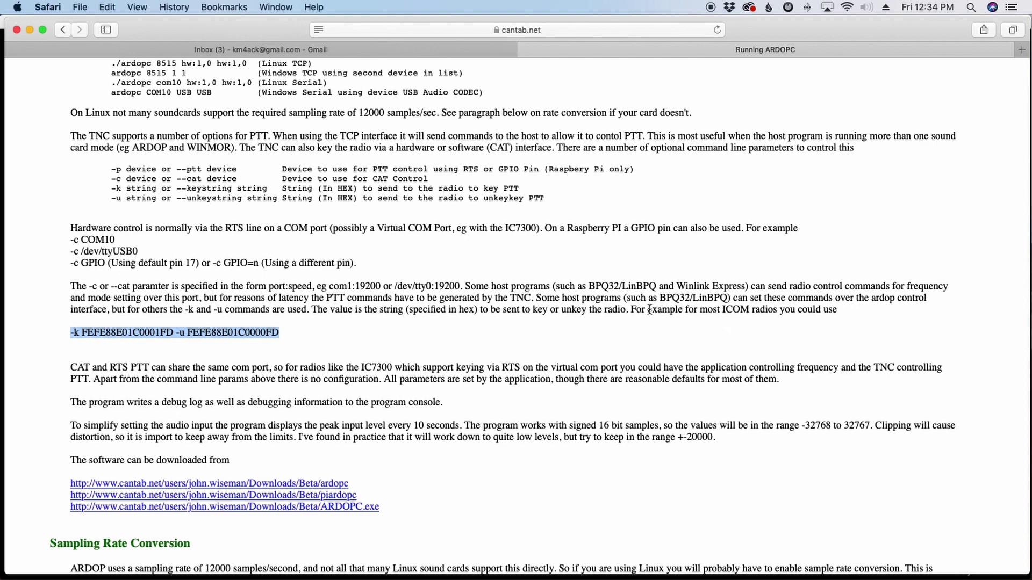
pyautogui.moveTo(631, 310); pyautogui.dragTo(844, 310)
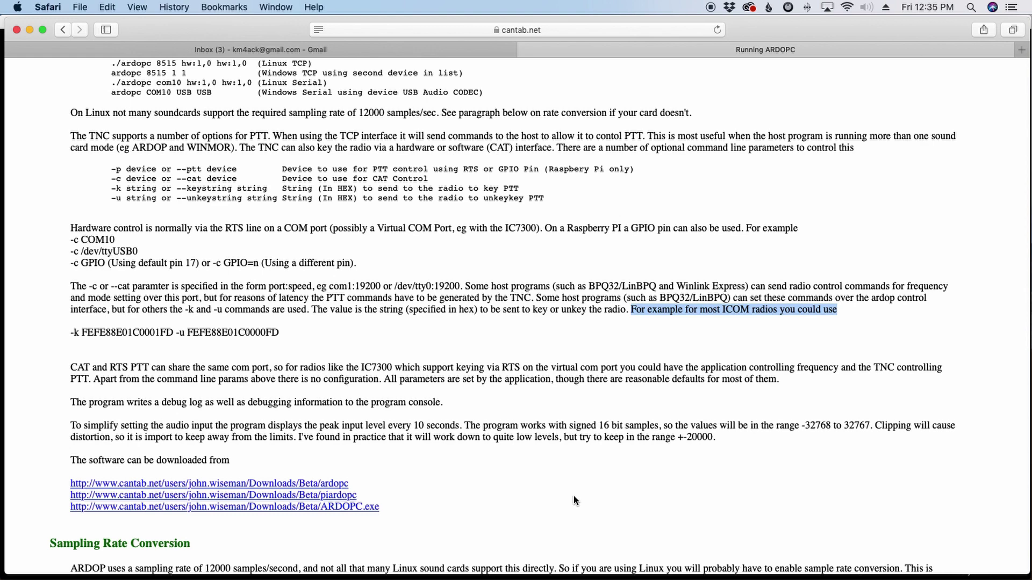
# Bring the Pi terminal forward, enter the patmenu folder and open its config in nano
pyautogui.click(29, 29)
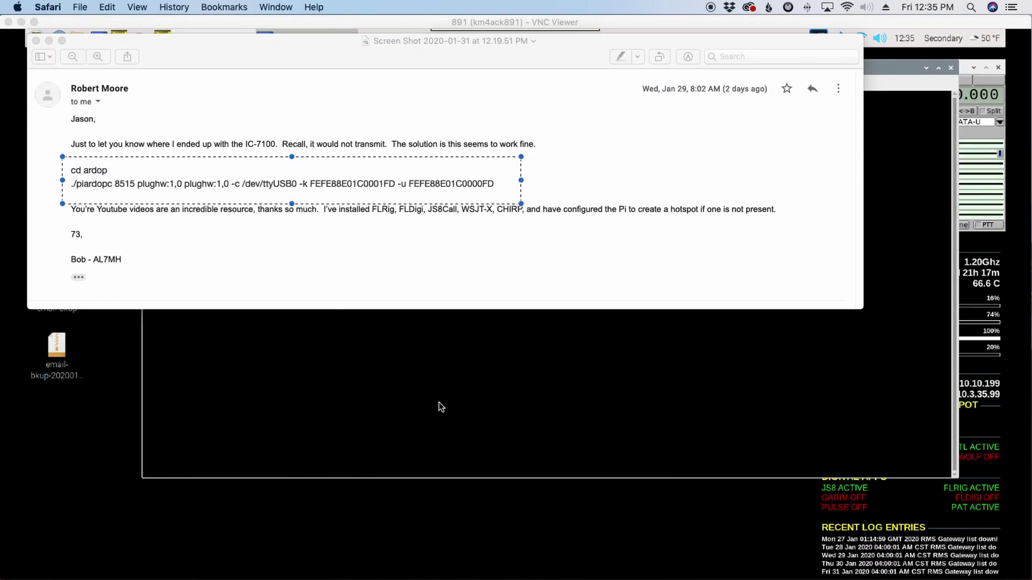
pyautogui.click(438, 402)
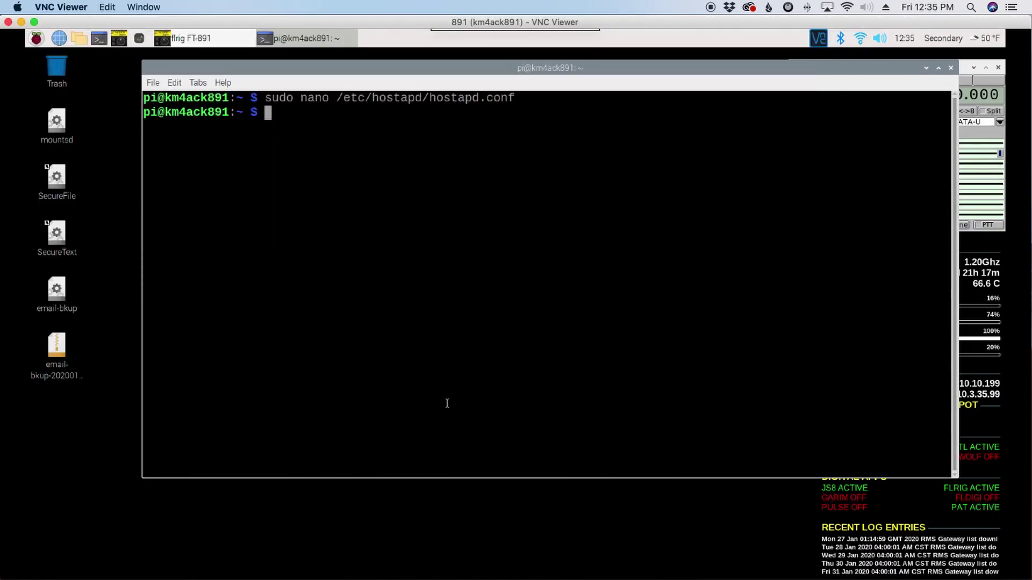
pyautogui.write('cd patmenu')
pyautogui.press('Return')
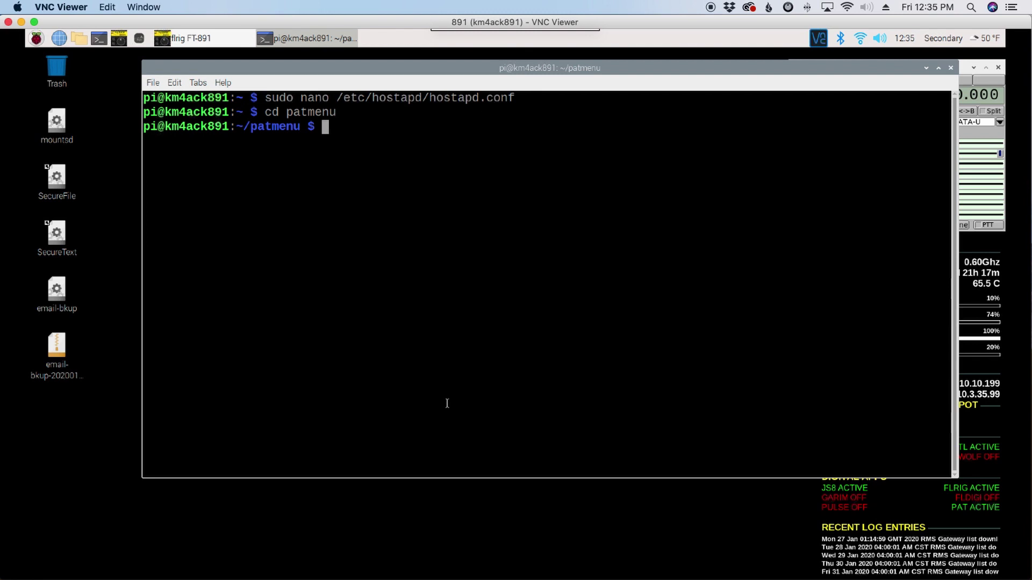
pyautogui.write('nano config')
pyautogui.press('Return')
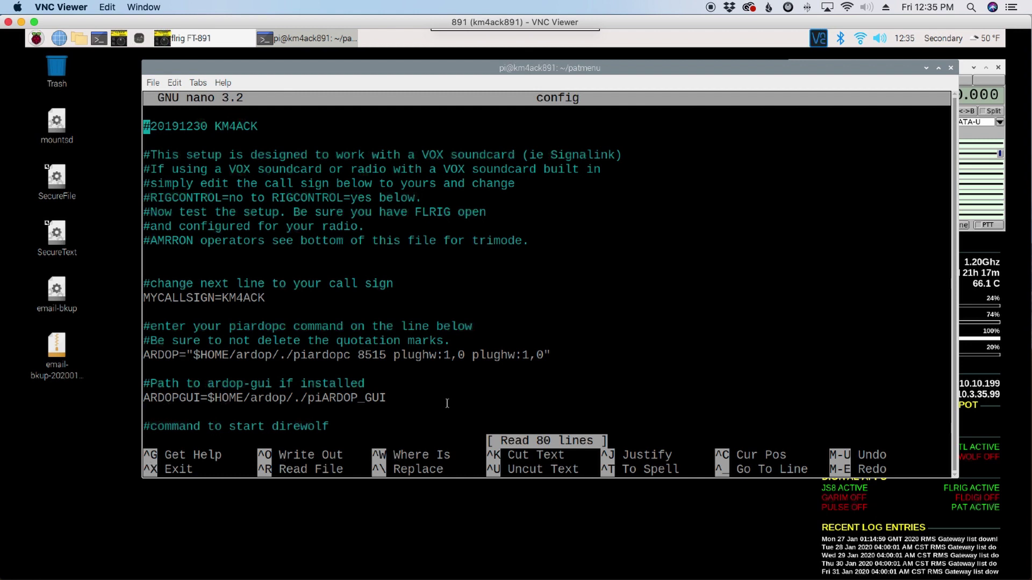
# Point out the ARDOP line's piardopc 8515 plughw:1,0 plughw:1,0 command from quote to end
pyautogui.press('Down')
pyautogui.press('Down')
pyautogui.press('Down')
pyautogui.press('Down')
pyautogui.press('Down')
pyautogui.press('Down')
pyautogui.press('Down')
pyautogui.press('Down')
pyautogui.press('Down')
pyautogui.press('Down')
pyautogui.press('Down')
pyautogui.press('Down')
pyautogui.press('Down')
pyautogui.press('Down')
pyautogui.press('Down')
pyautogui.press('Down')
pyautogui.moveTo(193, 355); pyautogui.dragTo(543, 355)
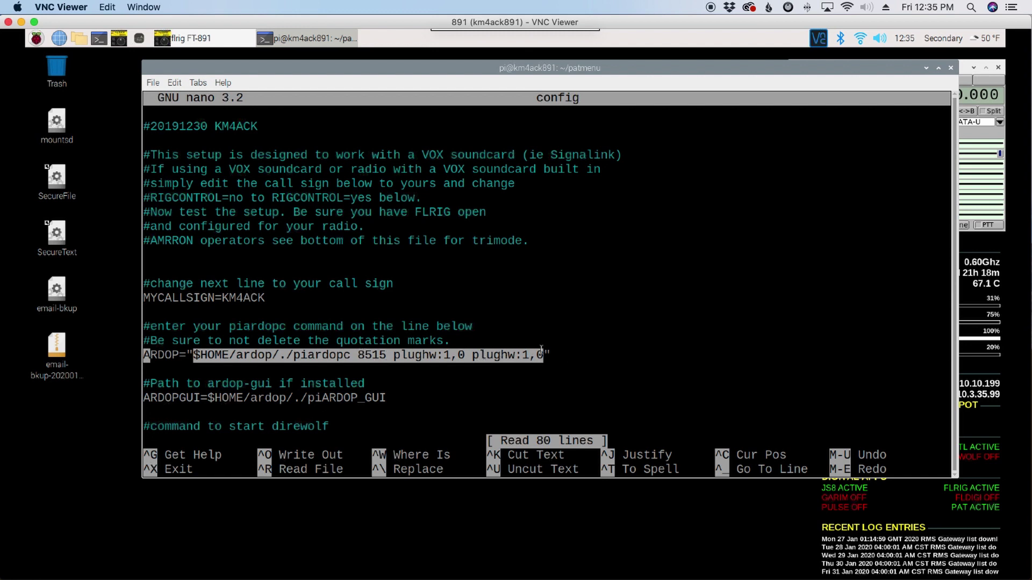
pyautogui.click(561, 337)
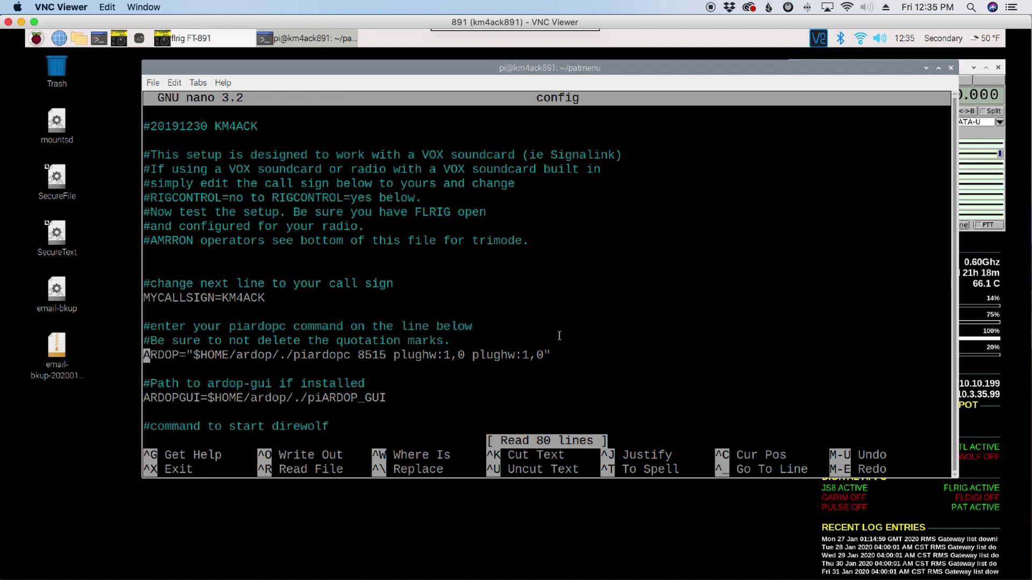
pyautogui.press('Down')
pyautogui.press('Down')
pyautogui.press('Down')
pyautogui.press('Down')
pyautogui.press('Down')
pyautogui.press('Down')
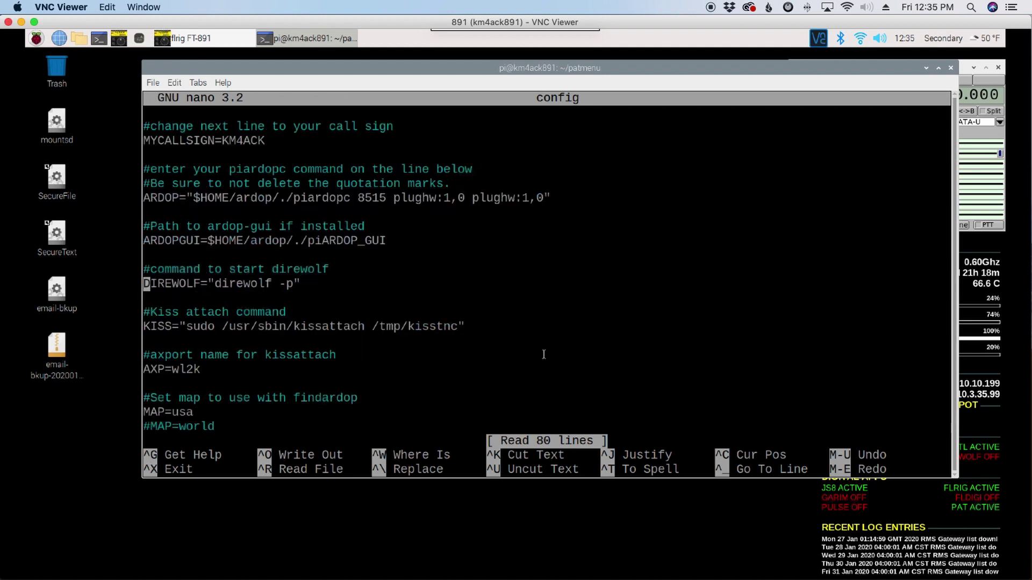
pyautogui.press('Up')
pyautogui.press('Up')
pyautogui.press('Up')
pyautogui.press('Up')
pyautogui.press('Up')
pyautogui.press('Up')
pyautogui.press('Up')
pyautogui.press('Up')
pyautogui.press('Up')
pyautogui.press('Up')
pyautogui.press('Up')
pyautogui.press('Up')
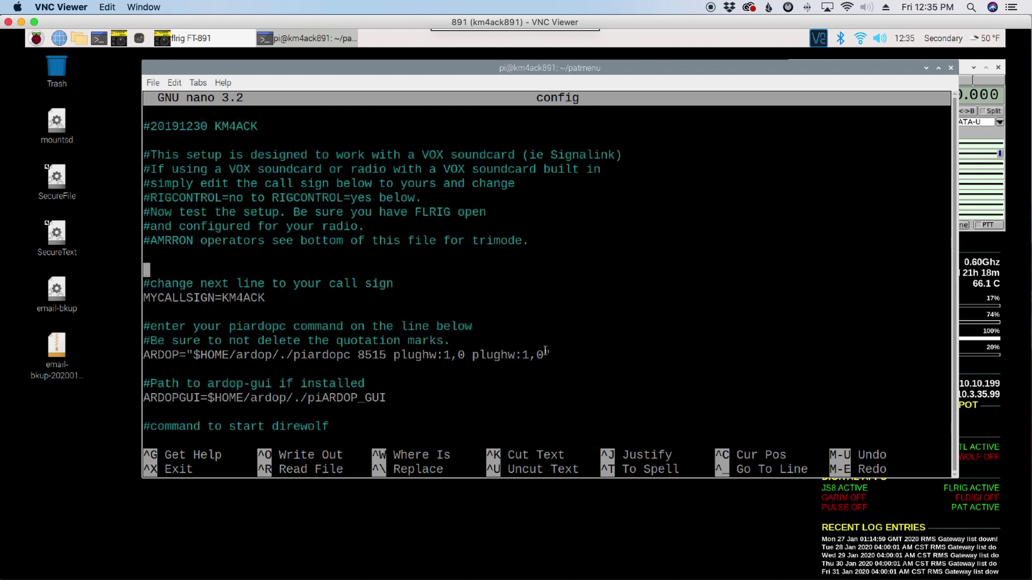
pyautogui.click(544, 355)
pyautogui.click(193, 355)
# Scroll down past the MAP and RIGCONTROL settings to the #RIG= example line
pyautogui.press('Down')
pyautogui.press('Down')
pyautogui.press('Down')
pyautogui.press('Down')
pyautogui.press('Down')
pyautogui.press('Down')
pyautogui.press('Down')
pyautogui.press('Down')
pyautogui.press('Down')
pyautogui.press('Down')
pyautogui.press('Down')
pyautogui.press('Down')
pyautogui.press('Down')
pyautogui.press('Down')
pyautogui.press('Down')
pyautogui.press('Down')
pyautogui.press('Down')
pyautogui.press('Down')
pyautogui.press('Down')
pyautogui.press('Down')
pyautogui.press('Down')
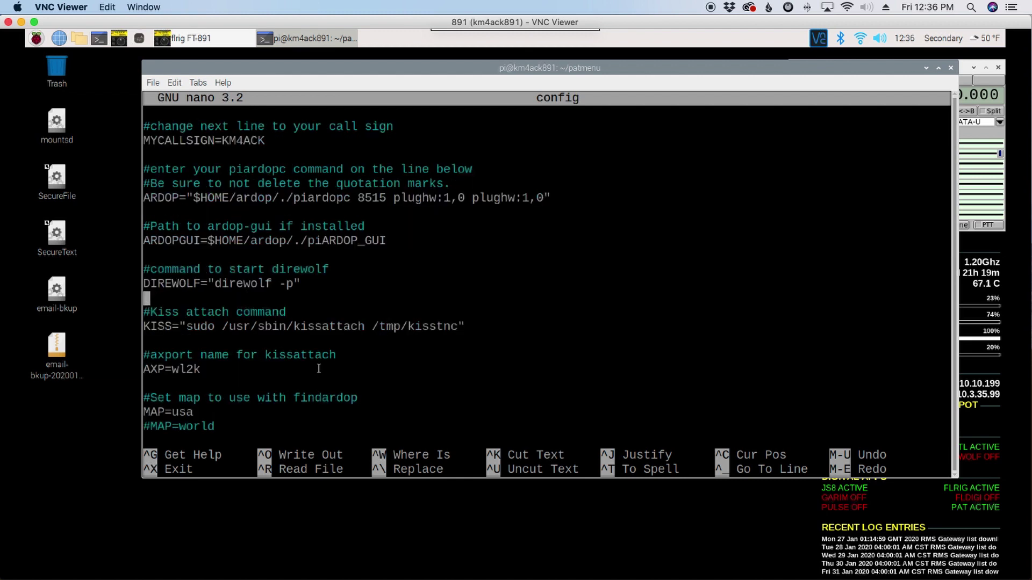
pyautogui.press('Down')
pyautogui.press('Down')
pyautogui.press('Down')
pyautogui.press('Down')
pyautogui.press('Down')
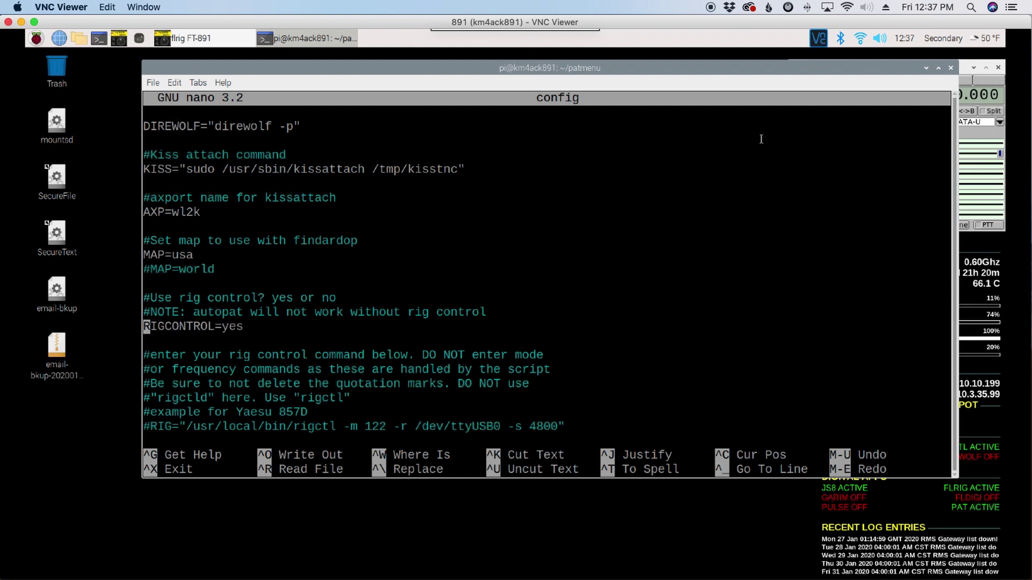
pyautogui.press('Down')
pyautogui.press('Down')
pyautogui.press('Down')
pyautogui.press('Down')
pyautogui.press('Down')
pyautogui.press('Down')
pyautogui.press('Down')
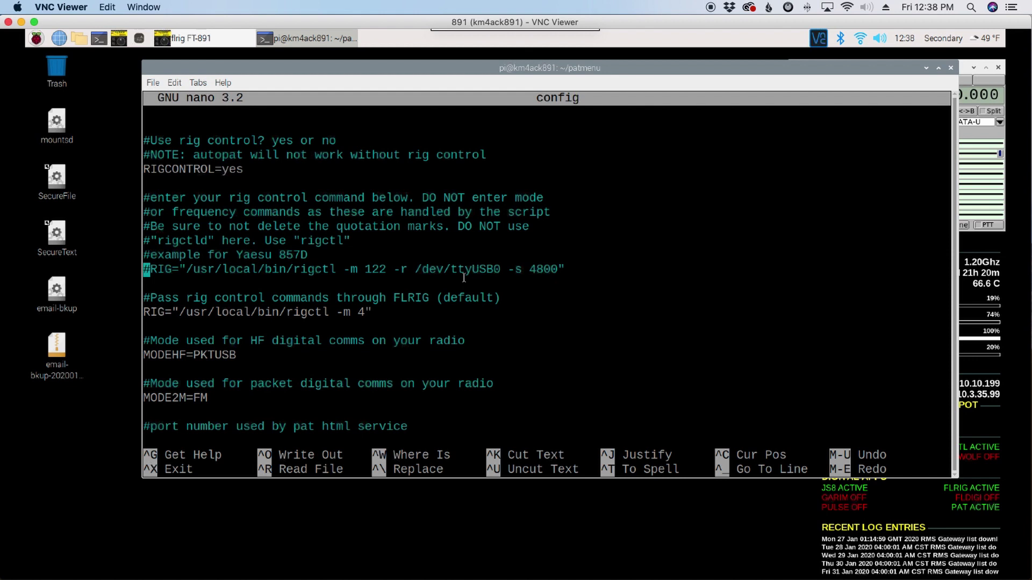
# Uncomment the Yaesu 857D example RIG line that uses rigctl
pyautogui.moveTo(295, 272); pyautogui.dragTo(387, 270)
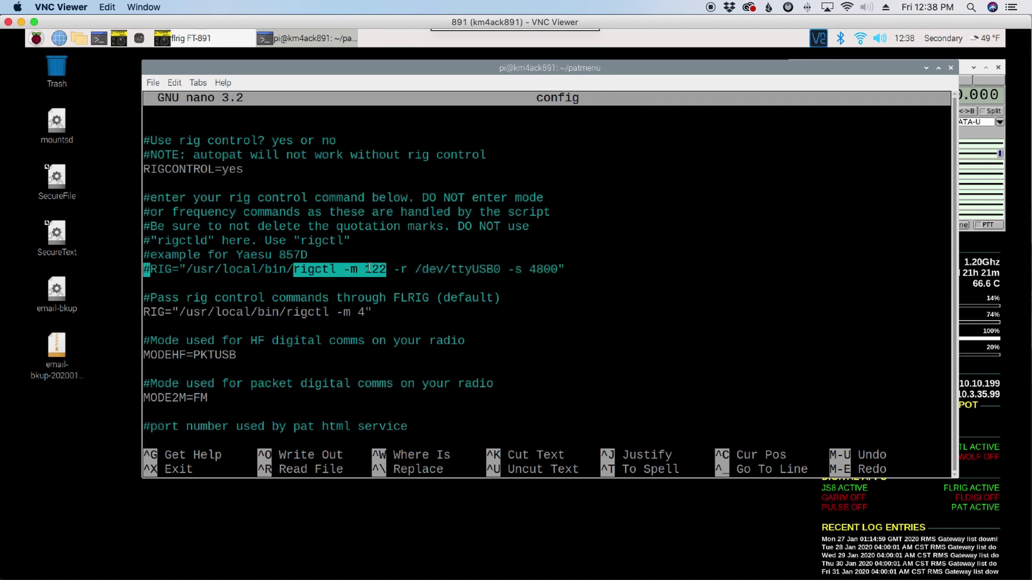
pyautogui.press('Right')
pyautogui.click(199, 269)
pyautogui.click(144, 269)
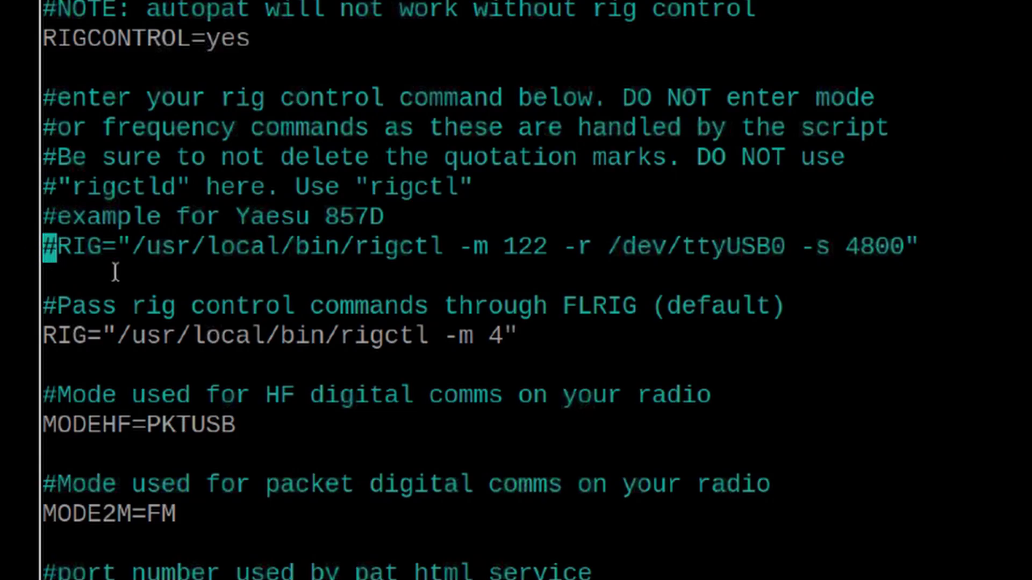
pyautogui.hotkey('shift', 'Right')
pyautogui.hotkey('shift', 'Right')
pyautogui.hotkey('shift', 'Right')
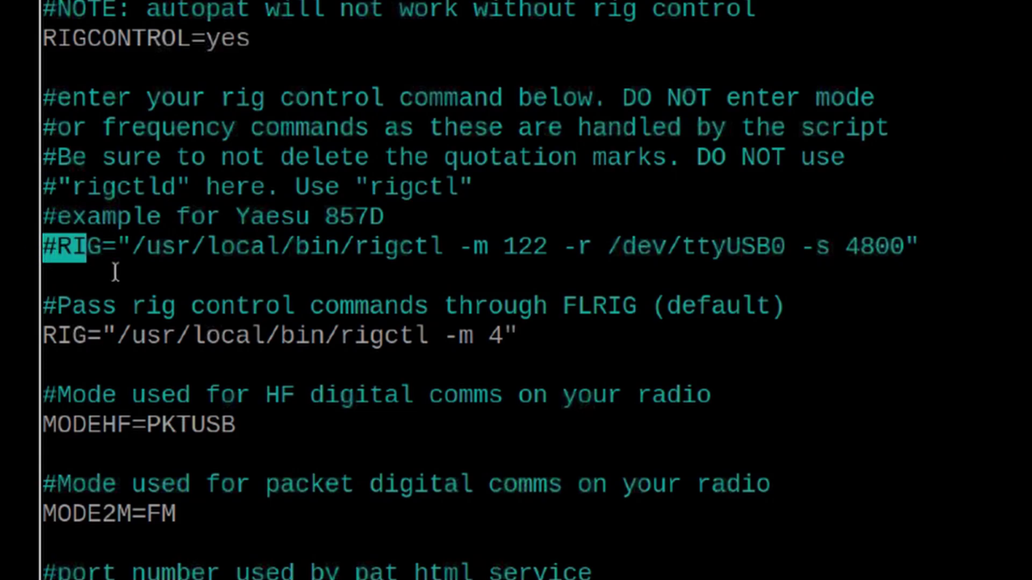
pyautogui.hotkey('shift', 'Left')
pyautogui.hotkey('shift', 'Left')
pyautogui.hotkey('shift', 'Left')
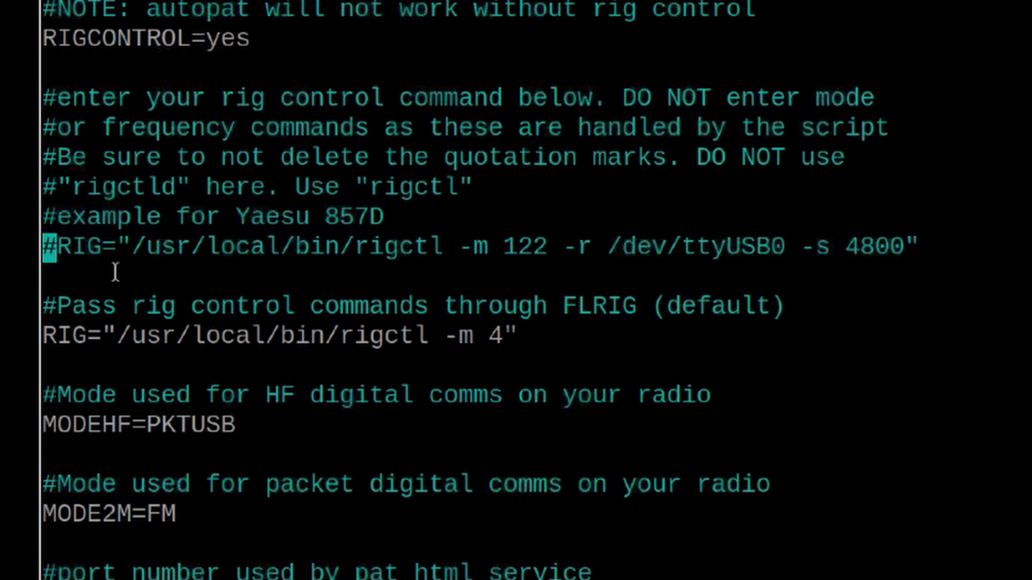
pyautogui.press('Right')
pyautogui.press('Delete')
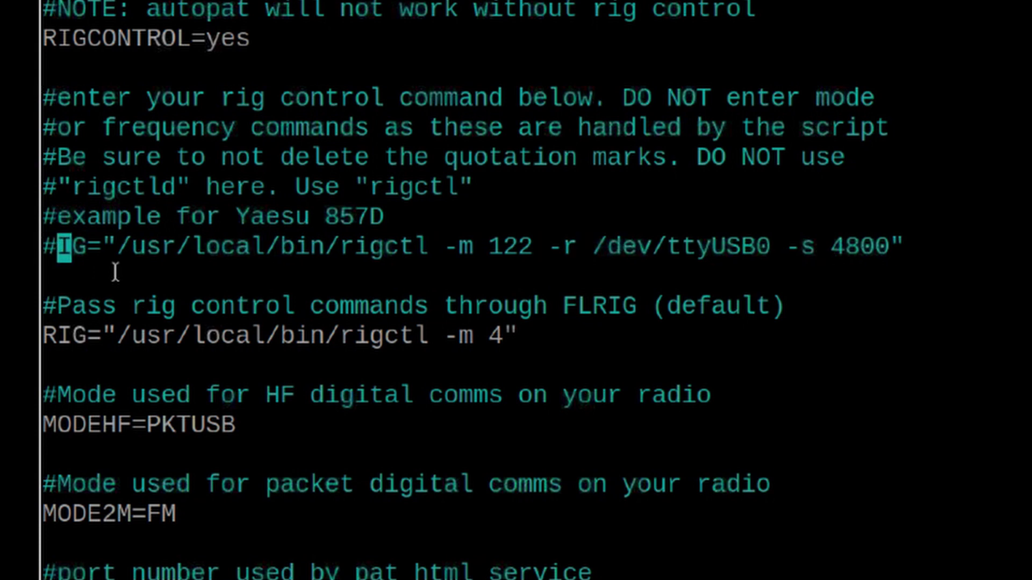
pyautogui.write('R')
pyautogui.press('Left')
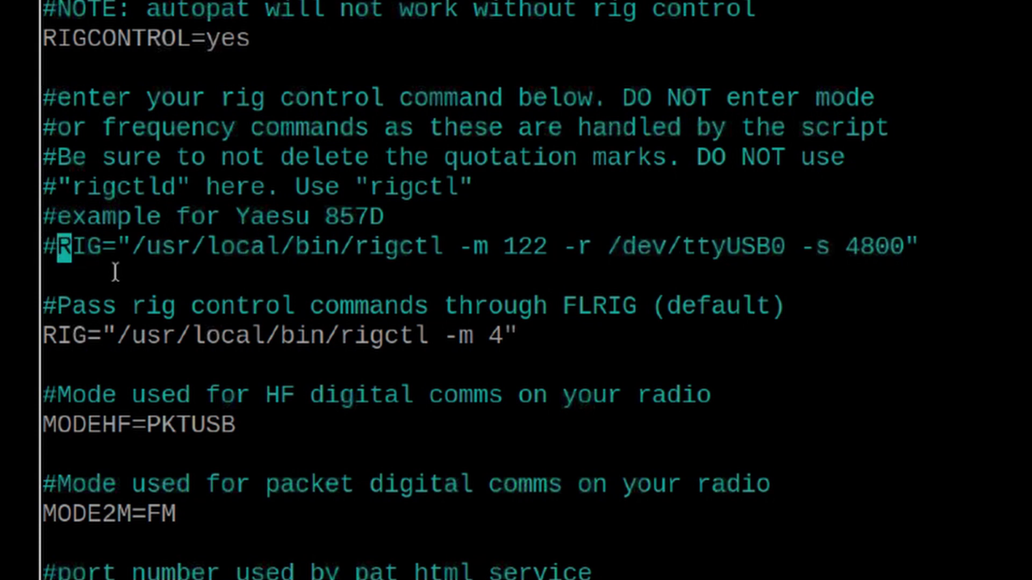
pyautogui.press('BackSpace')
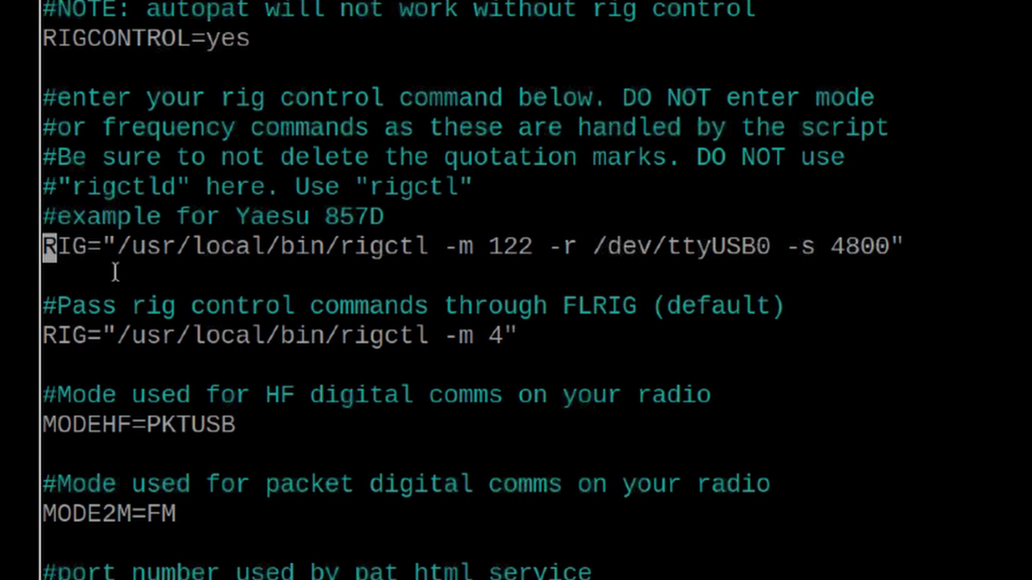
# Comment out the FLRIG pass-through RIG line with a #
pyautogui.press('Down')
pyautogui.press('Down')
pyautogui.press('Down')
pyautogui.write('#')
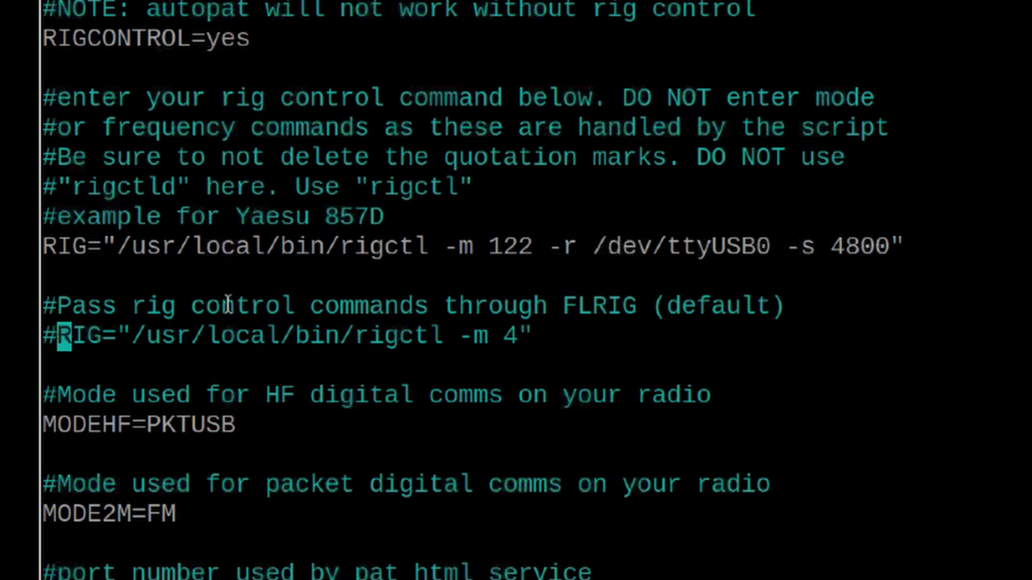
pyautogui.moveTo(191, 305); pyautogui.dragTo(637, 305)
pyautogui.click(610, 346)
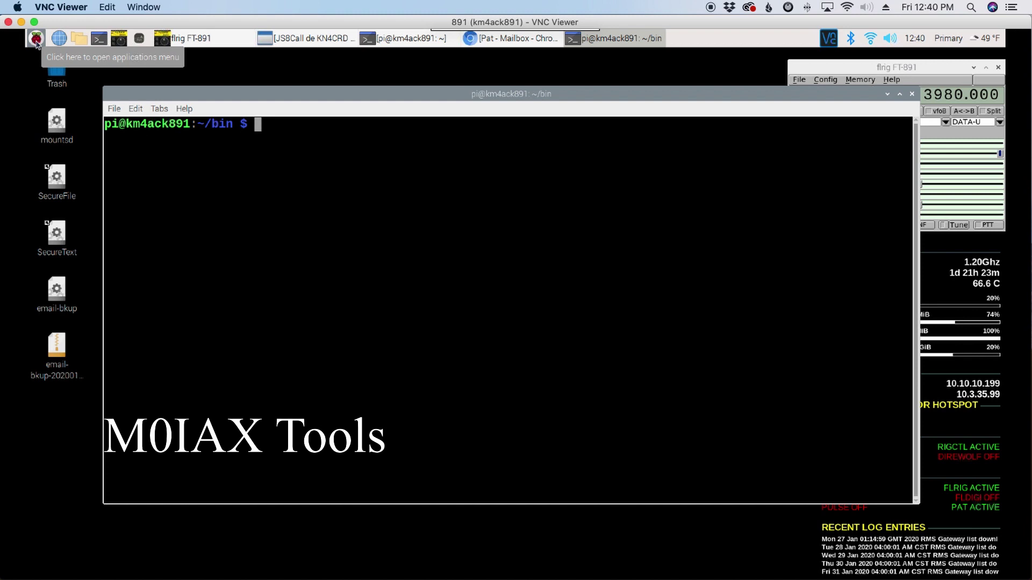
# Dismiss the applications menu and bring the JS8Call window forward from the taskbar
pyautogui.click(36, 43)
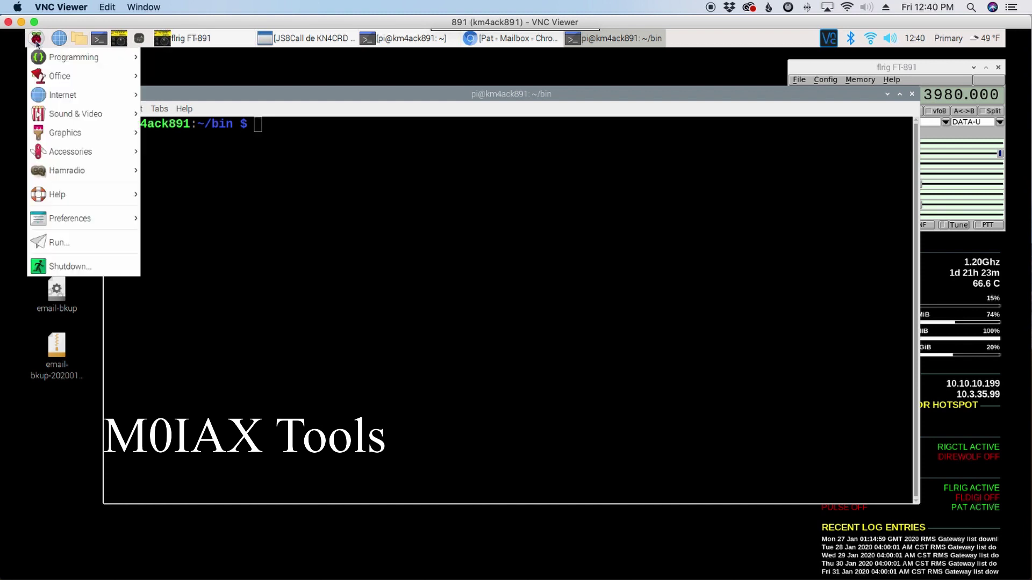
pyautogui.click(326, 97)
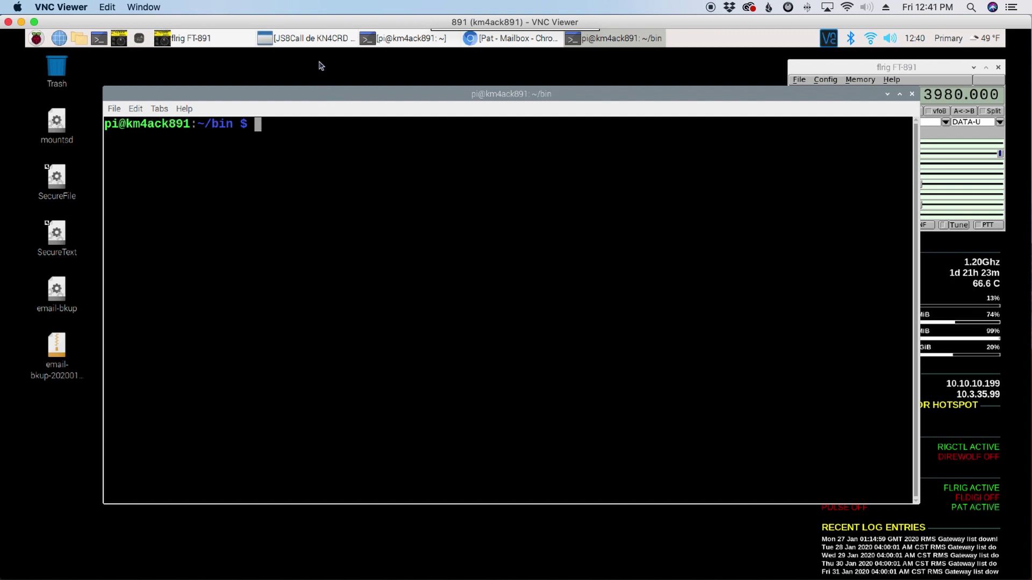
pyautogui.click(310, 39)
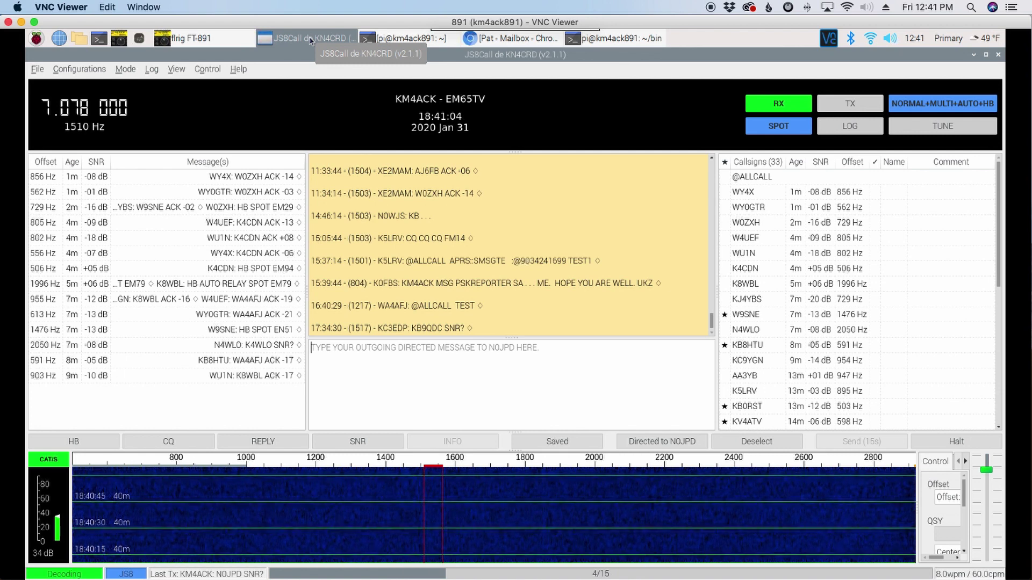
# Check JS8Call's Reporting settings show UDP server port 2237 with the UDP API enabled, then close
pyautogui.click(44, 72)
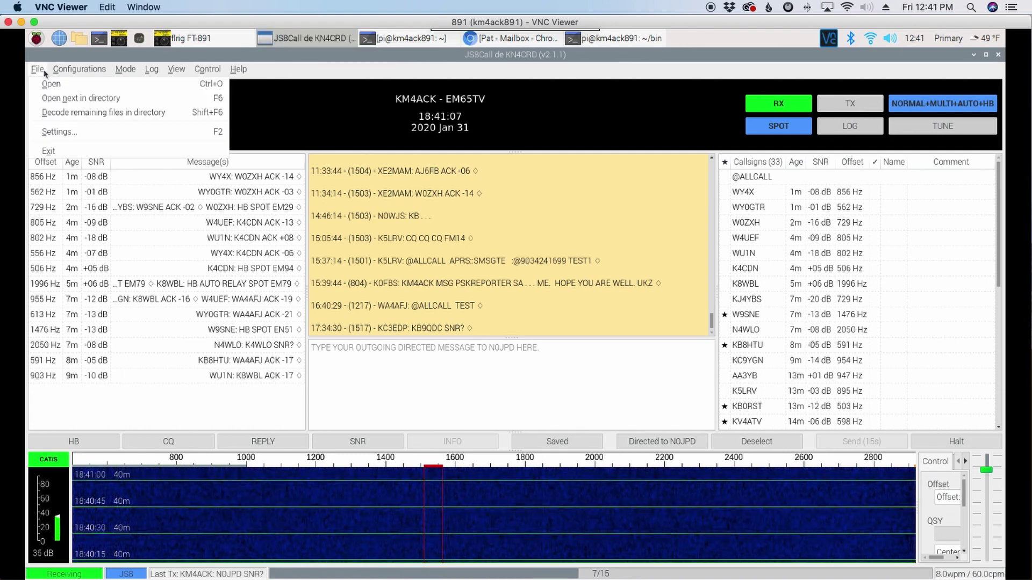
pyautogui.click(69, 135)
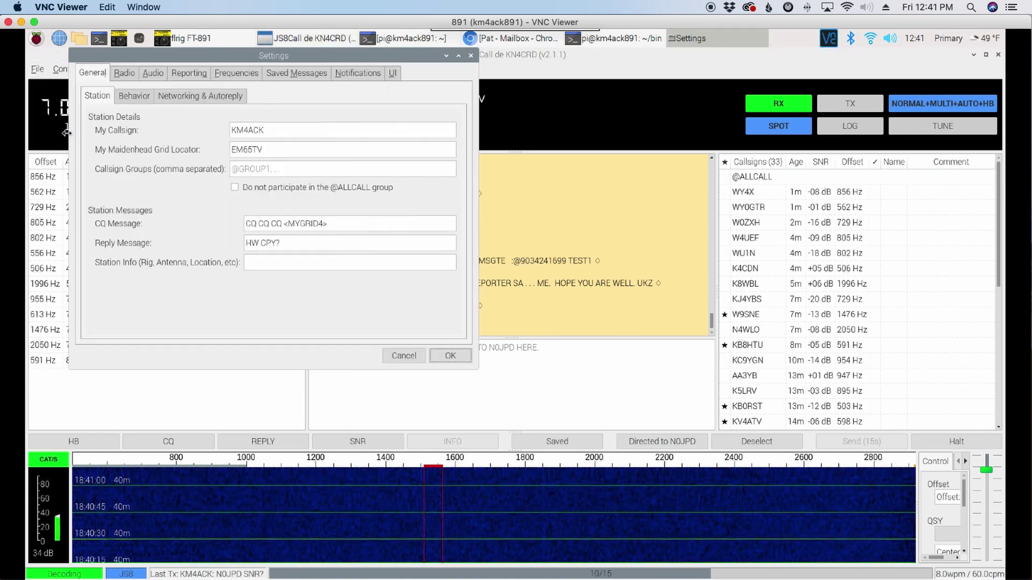
pyautogui.click(188, 74)
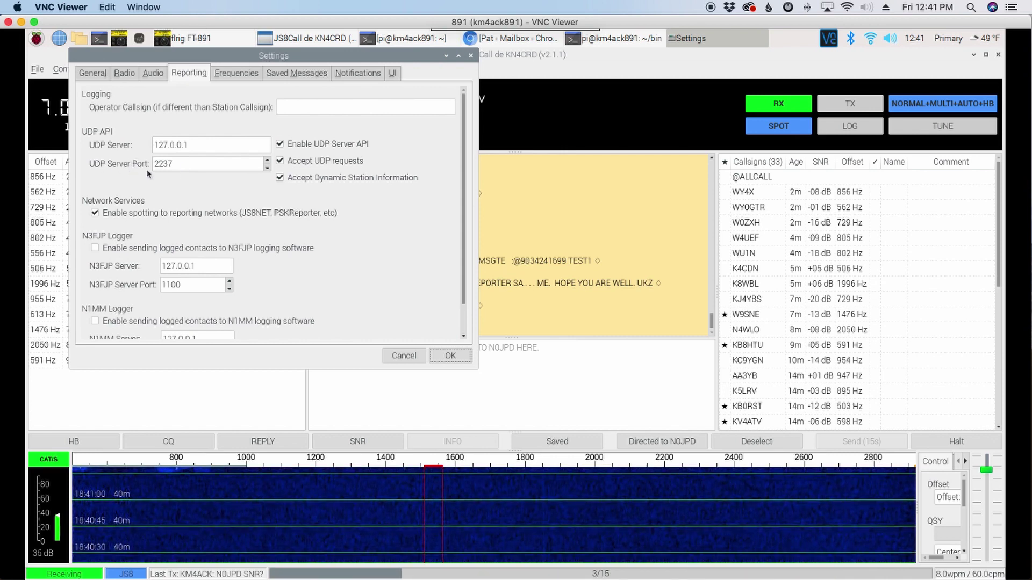
pyautogui.doubleClick(170, 168)
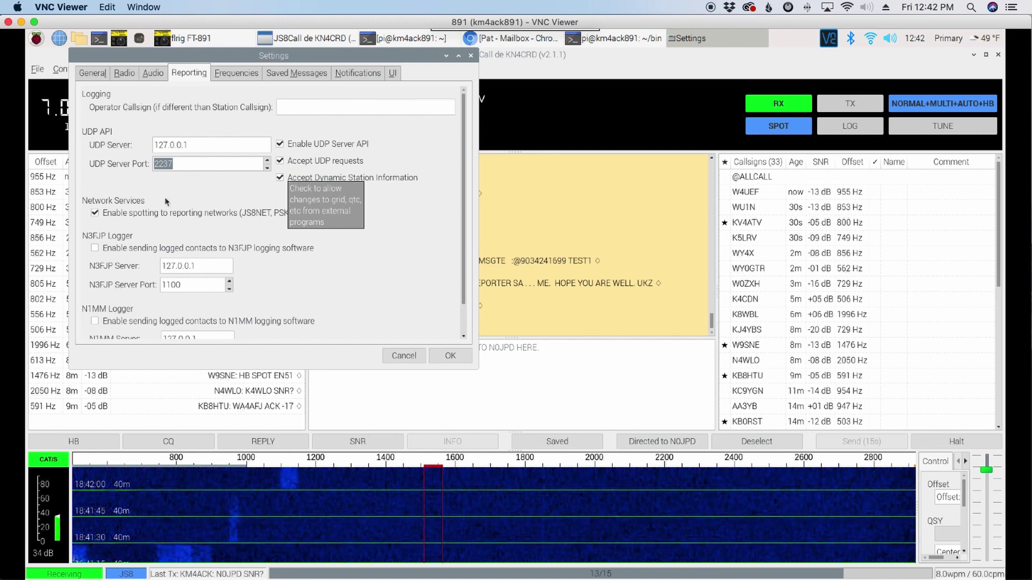
pyautogui.press('Return')
# Minimize JS8Call, change to ~/bin in the terminal, and list its scripts
pyautogui.click(973, 54)
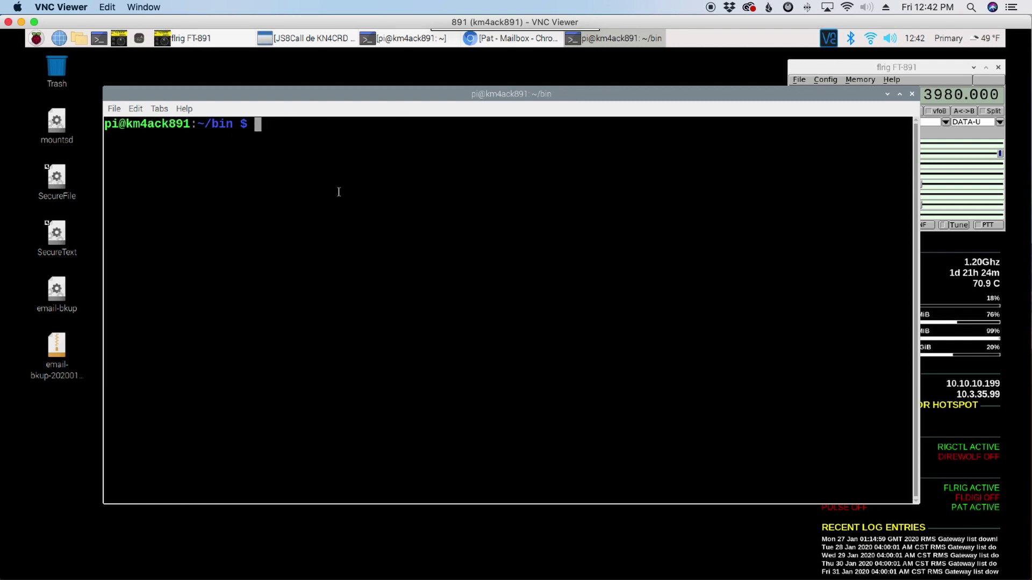
pyautogui.write('cd')
pyautogui.press('Return')
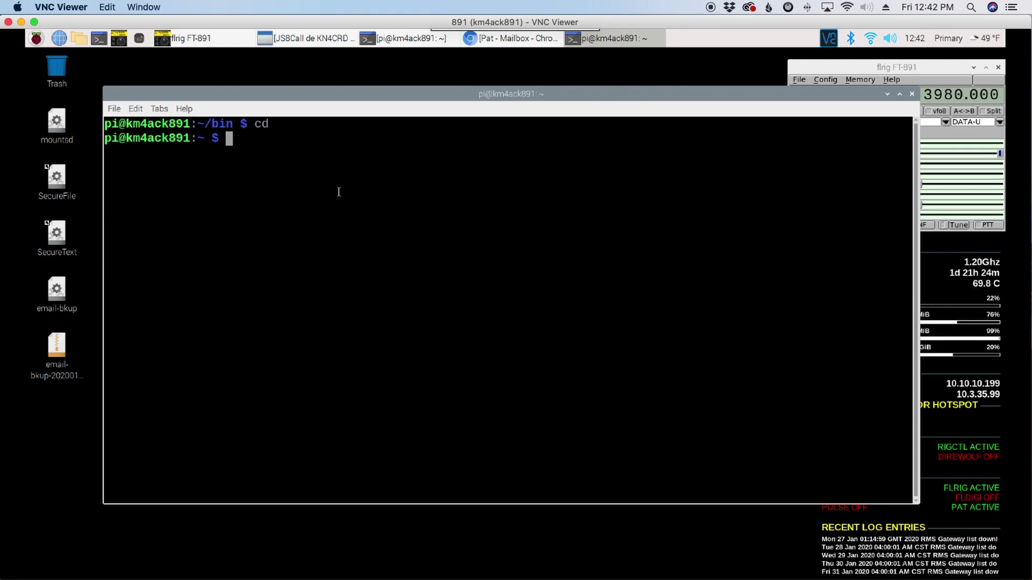
pyautogui.write('cd bin')
pyautogui.press('Return')
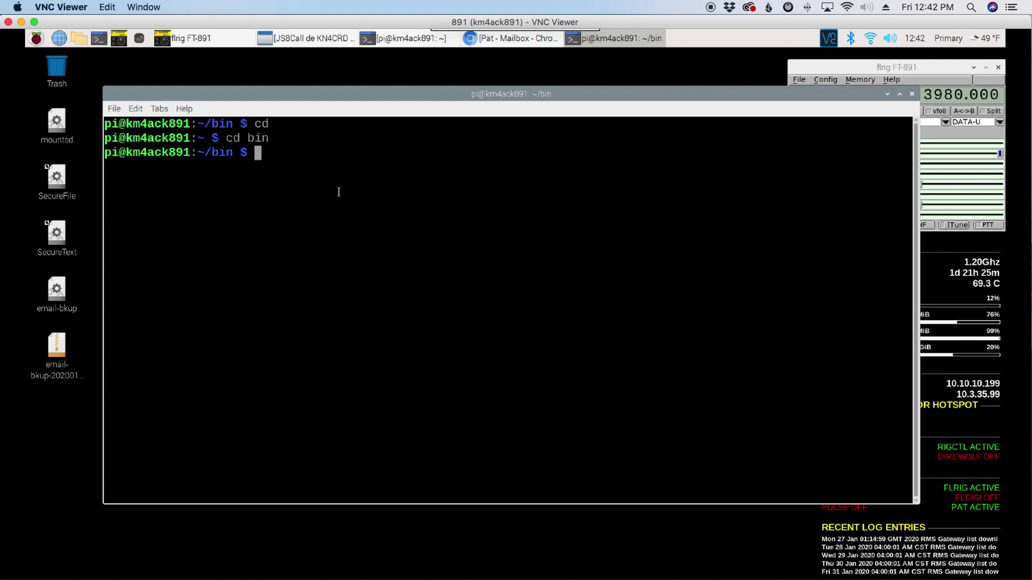
pyautogui.write('ls')
pyautogui.press('Return')
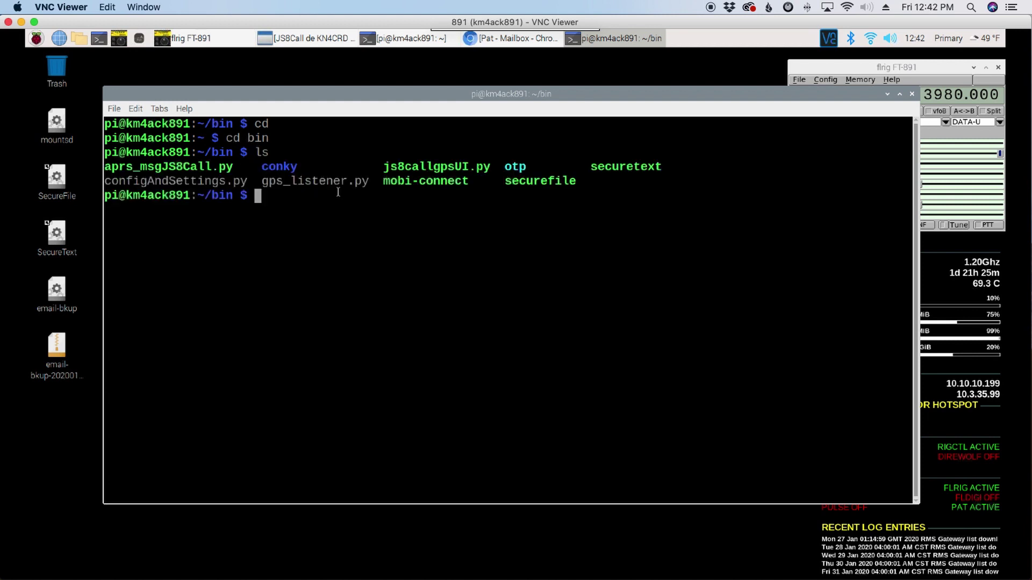
# Pick out configAndSettings.py in the listing and tab-complete nano configAndSettings.py at the prompt
pyautogui.moveTo(106, 181); pyautogui.dragTo(251, 181)
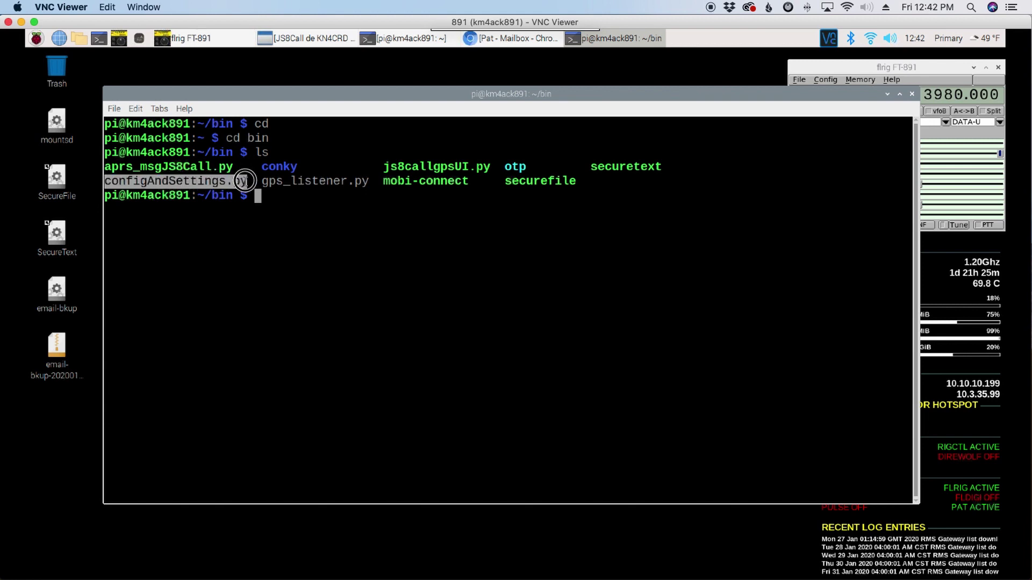
pyautogui.click(277, 214)
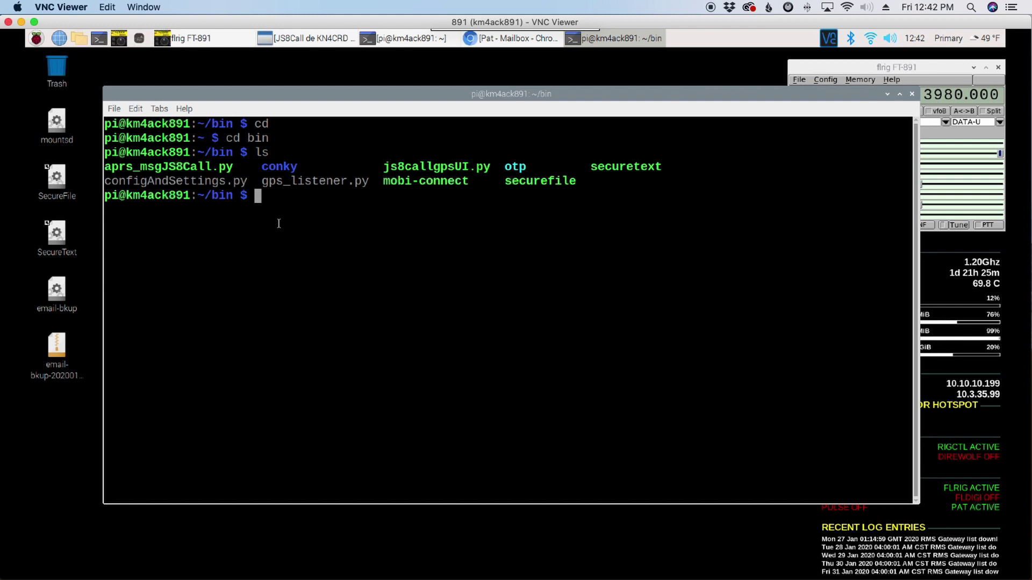
pyautogui.write('nano conf')
pyautogui.press('Tab')
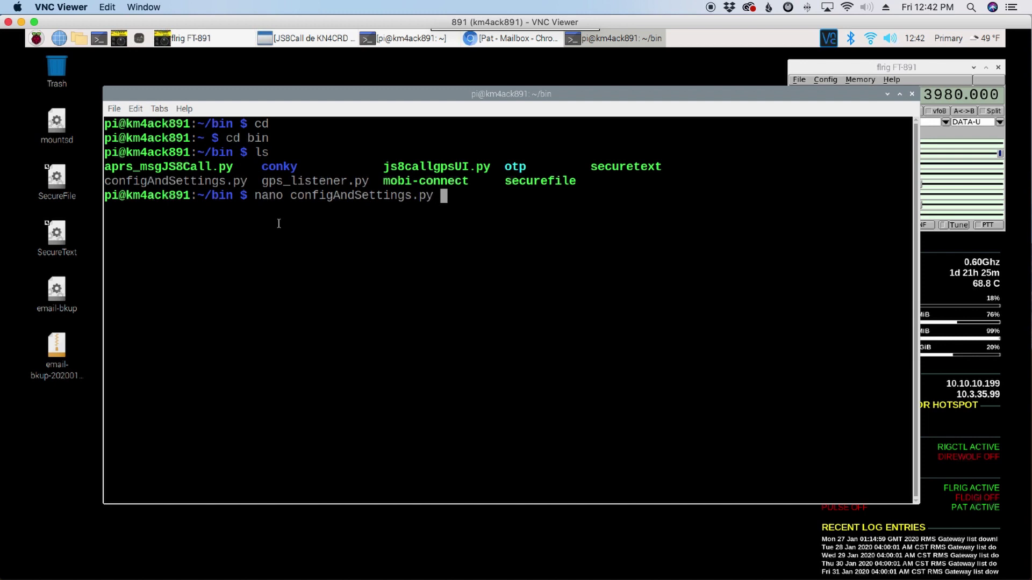
pyautogui.press('Return')
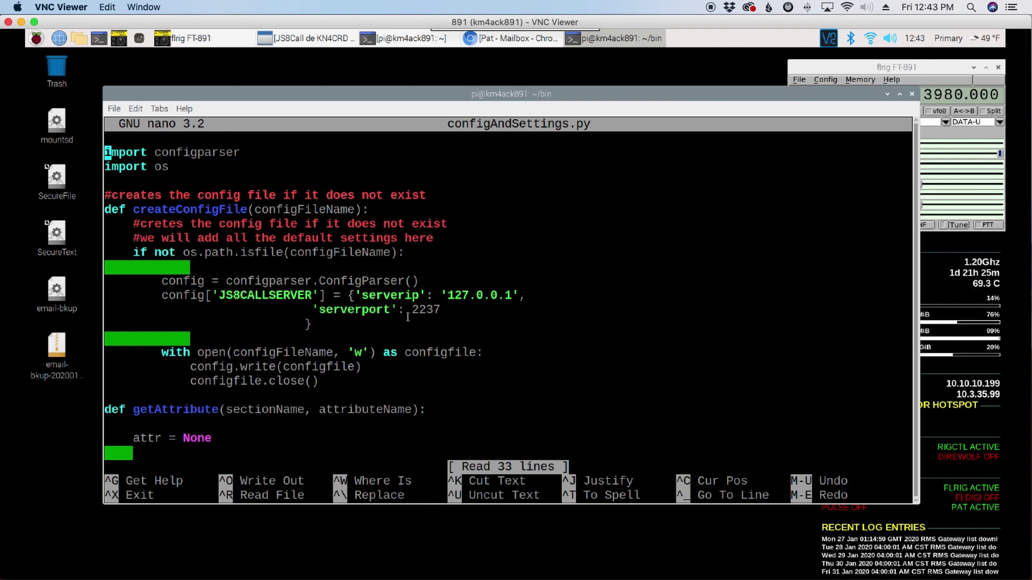
pyautogui.moveTo(411, 309); pyautogui.dragTo(434, 307)
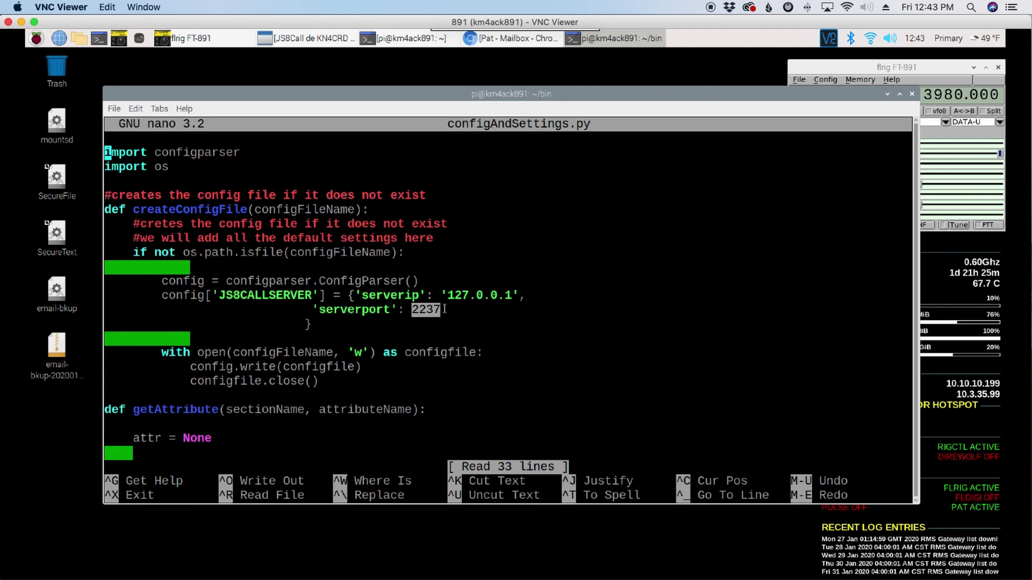
# Exit nano and launch the JS8Call GPS Tool from the Hamradio menu
pyautogui.hotkey('ctrl', 'x')
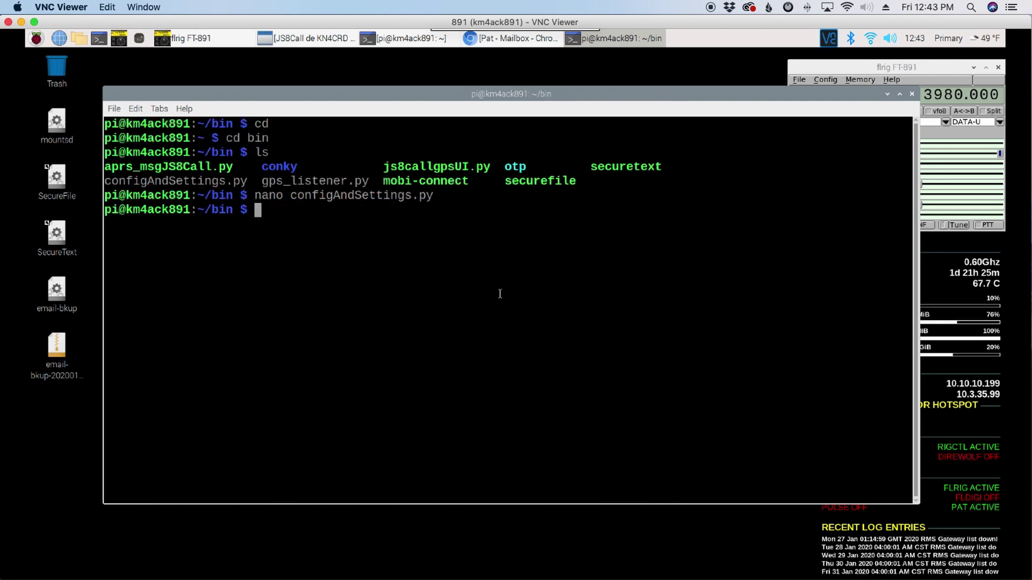
pyautogui.click(47, 44)
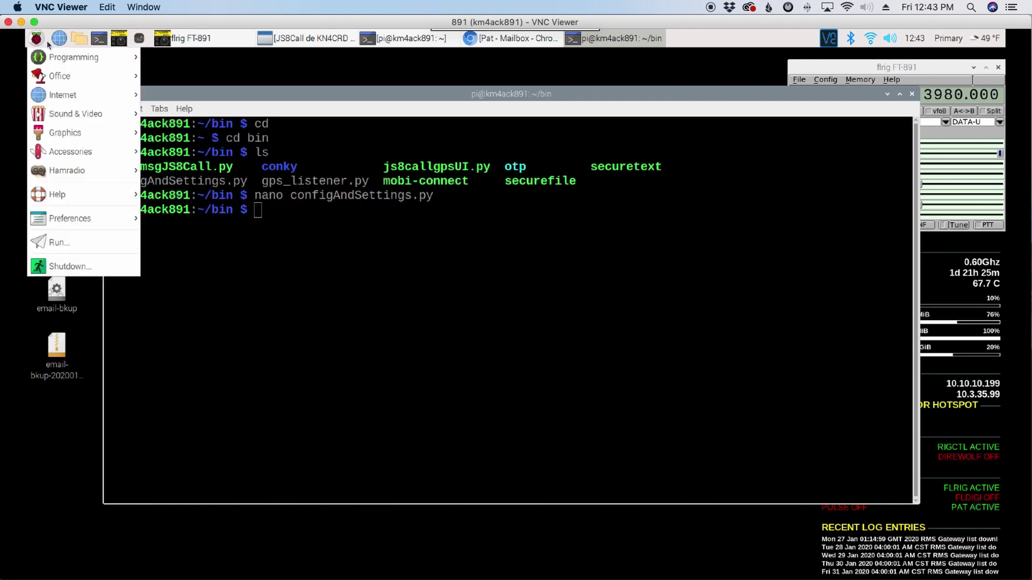
pyautogui.moveTo(97, 178)
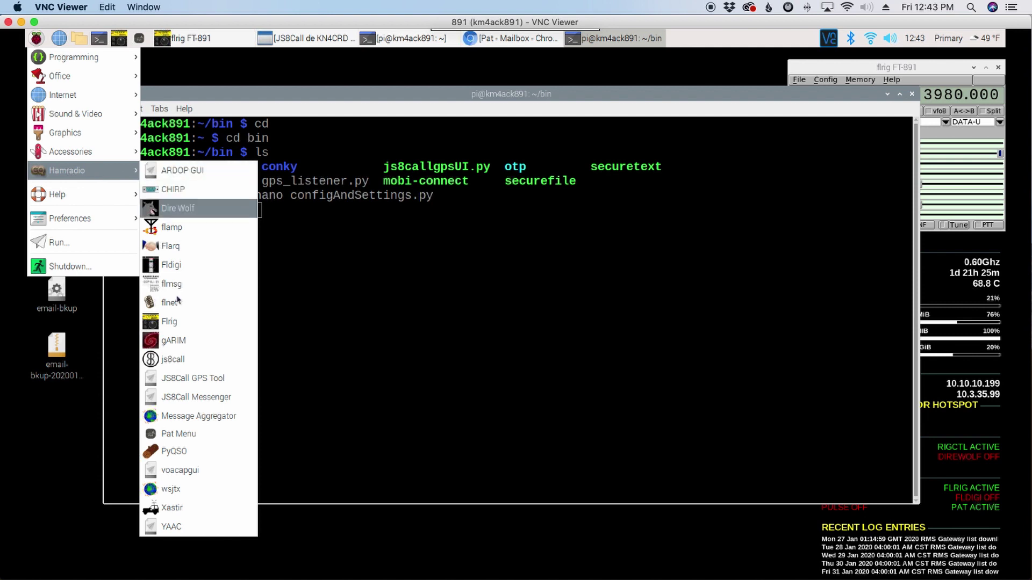
pyautogui.click(172, 379)
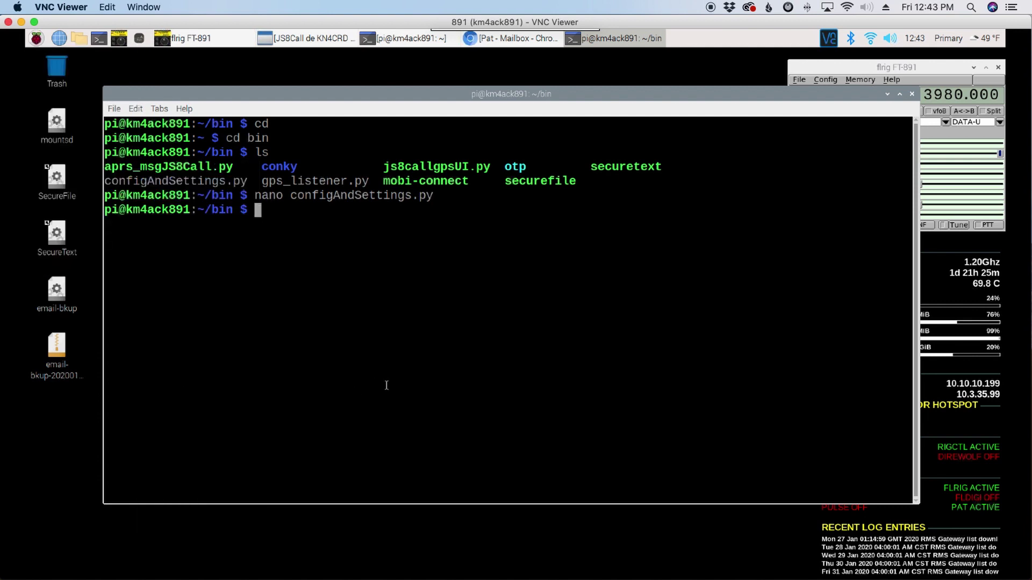
pyautogui.click(232, 381)
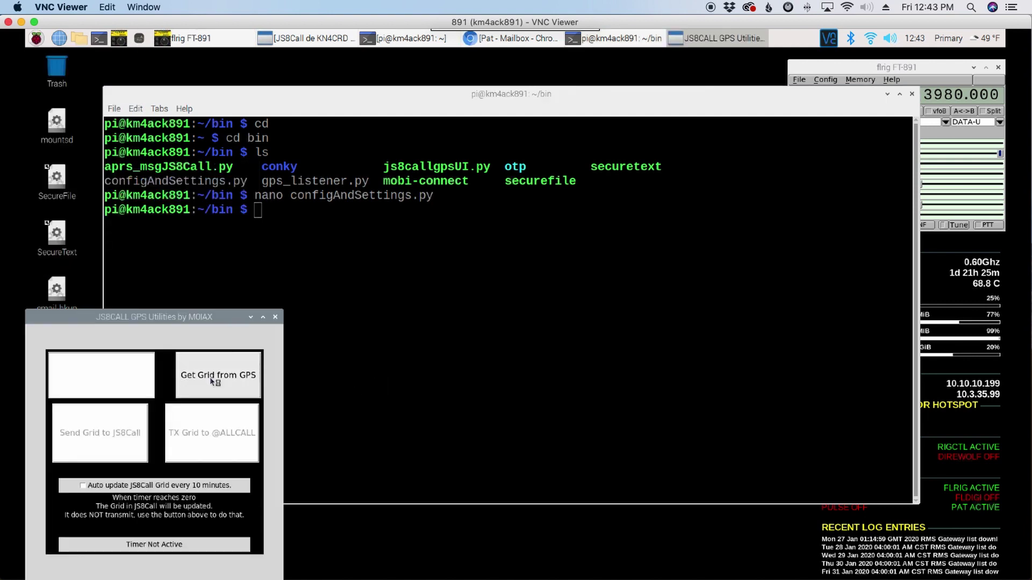
pyautogui.moveTo(185, 318); pyautogui.dragTo(248, 180)
pyautogui.click(279, 252)
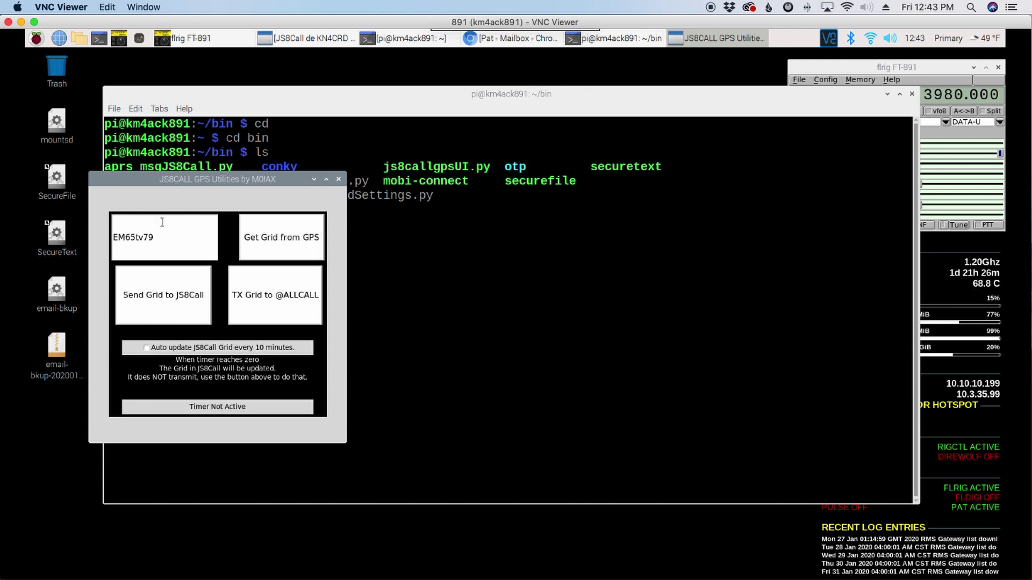
pyautogui.click(177, 299)
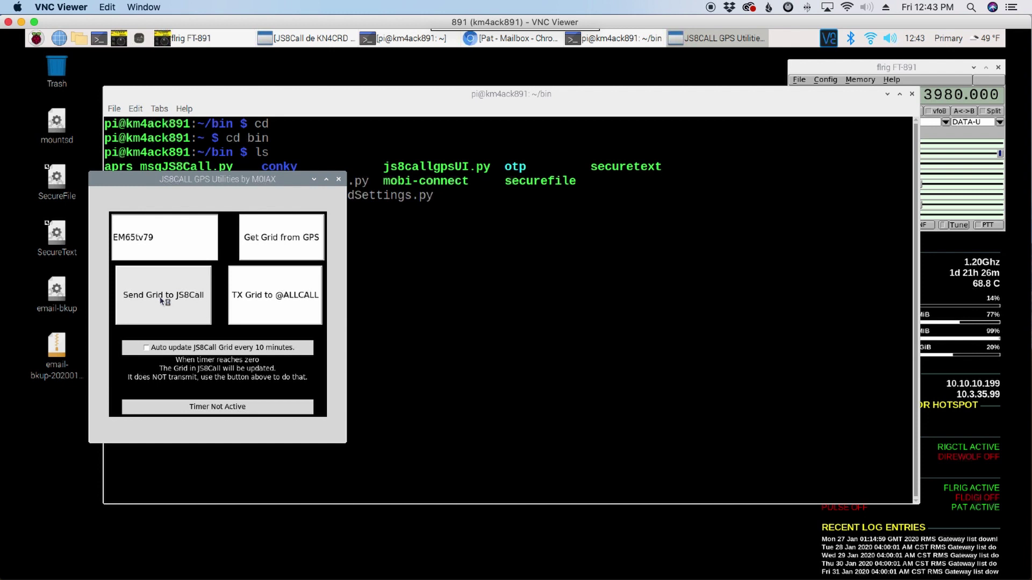
pyautogui.click(161, 301)
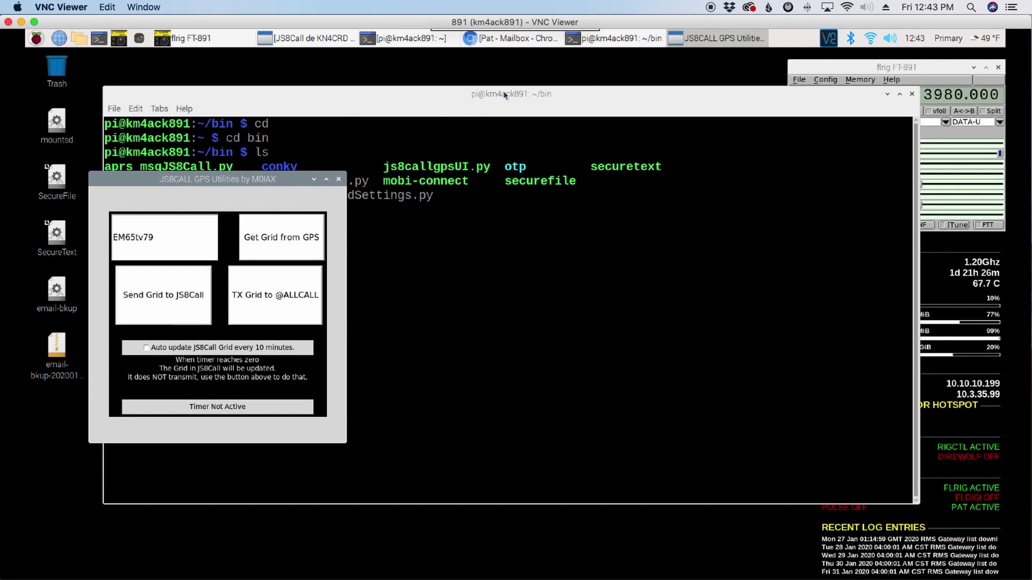
pyautogui.click(318, 39)
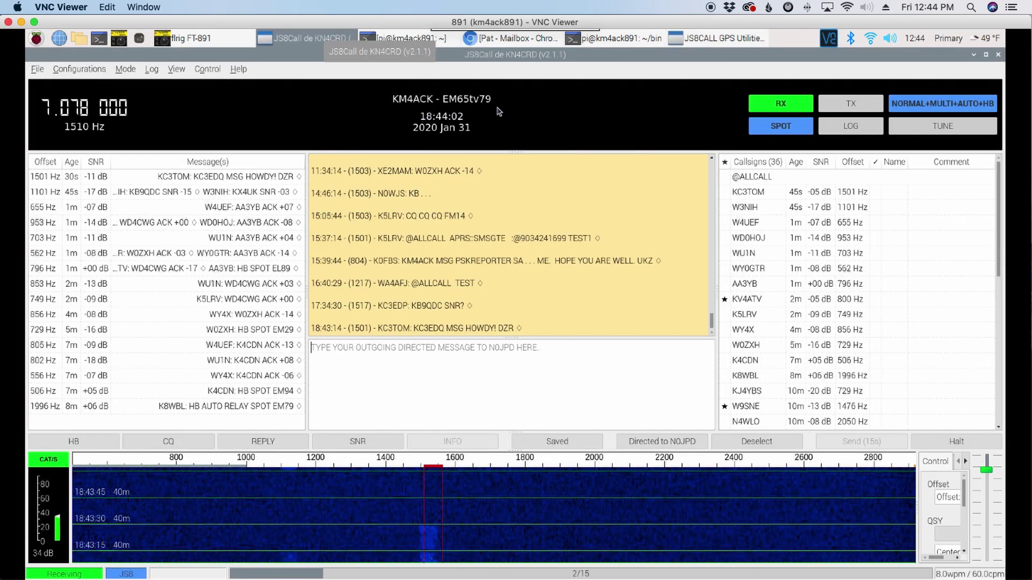
pyautogui.click(451, 100)
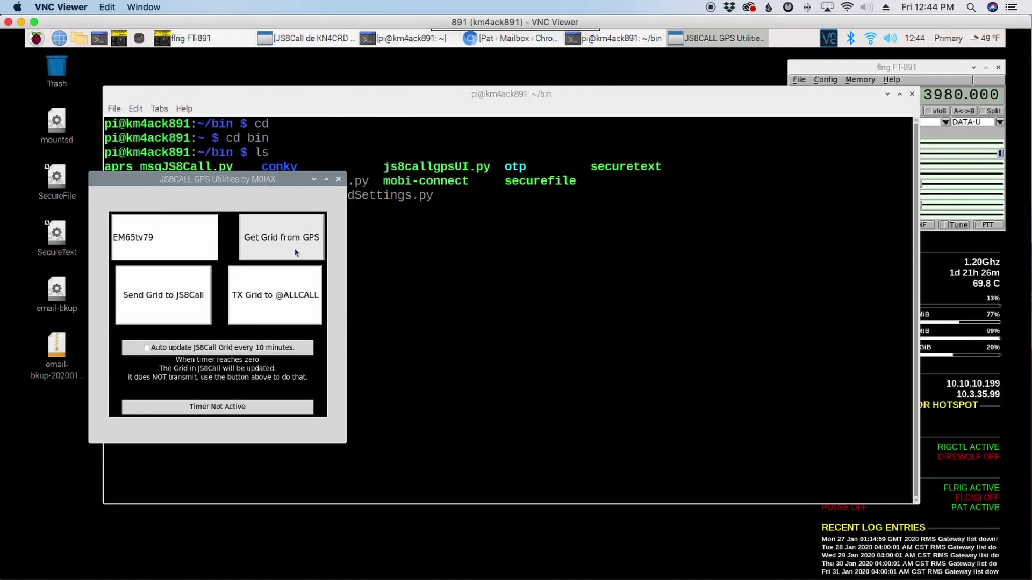
# Close the GPS Utilities and launch the JS8Call Messenger from the Hamradio menu
pyautogui.click(339, 180)
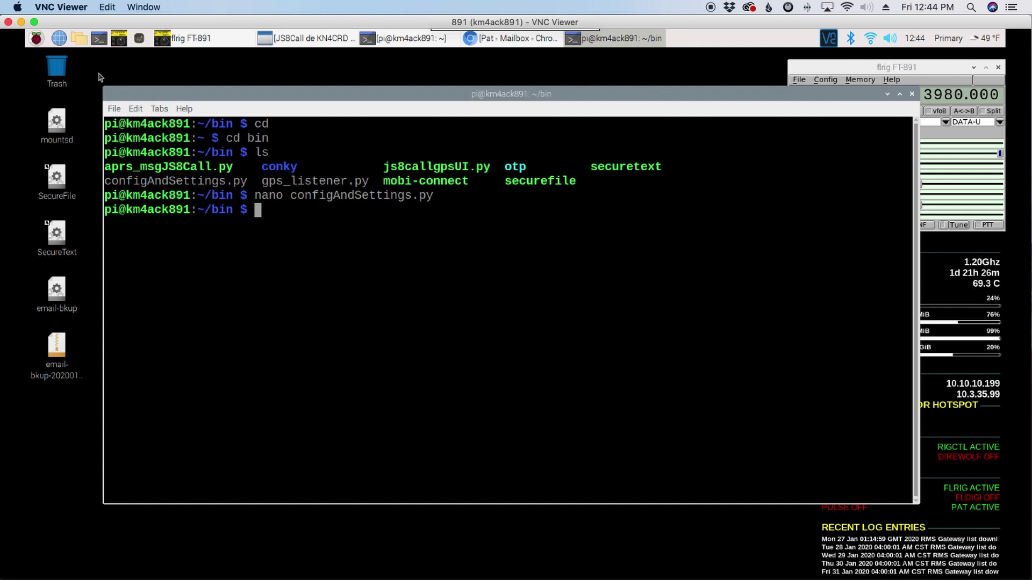
pyautogui.click(36, 38)
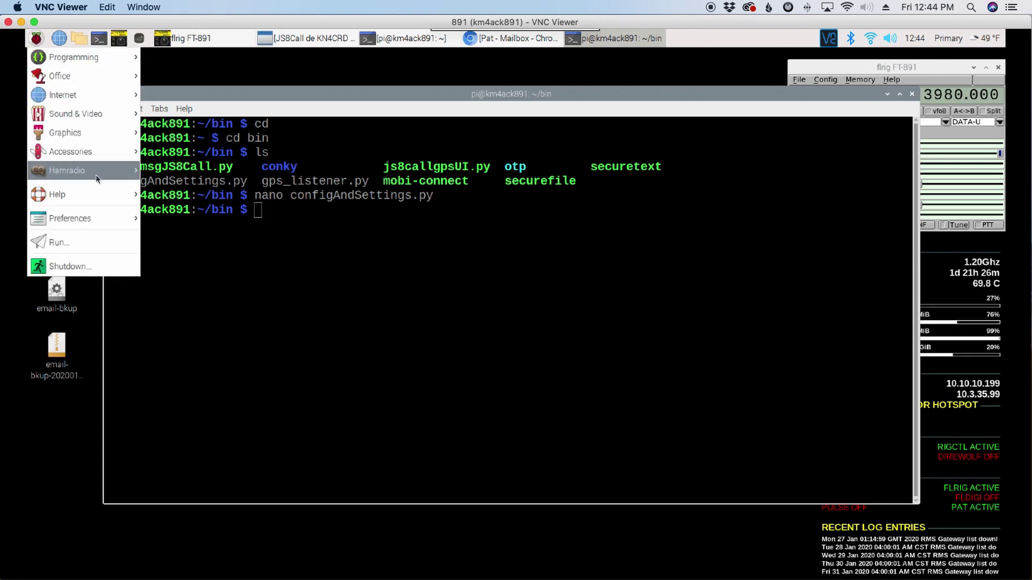
pyautogui.moveTo(99, 170)
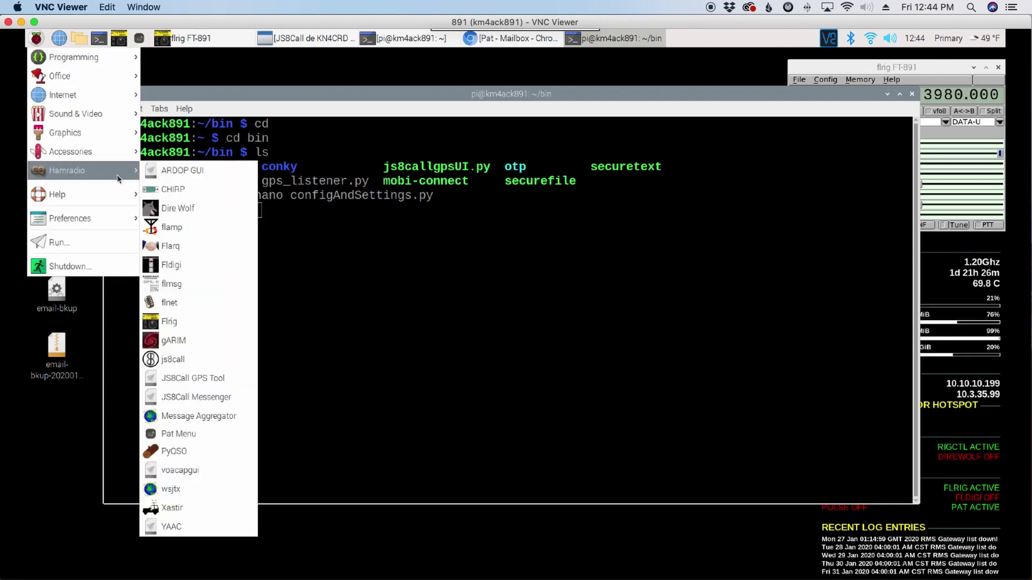
pyautogui.click(183, 398)
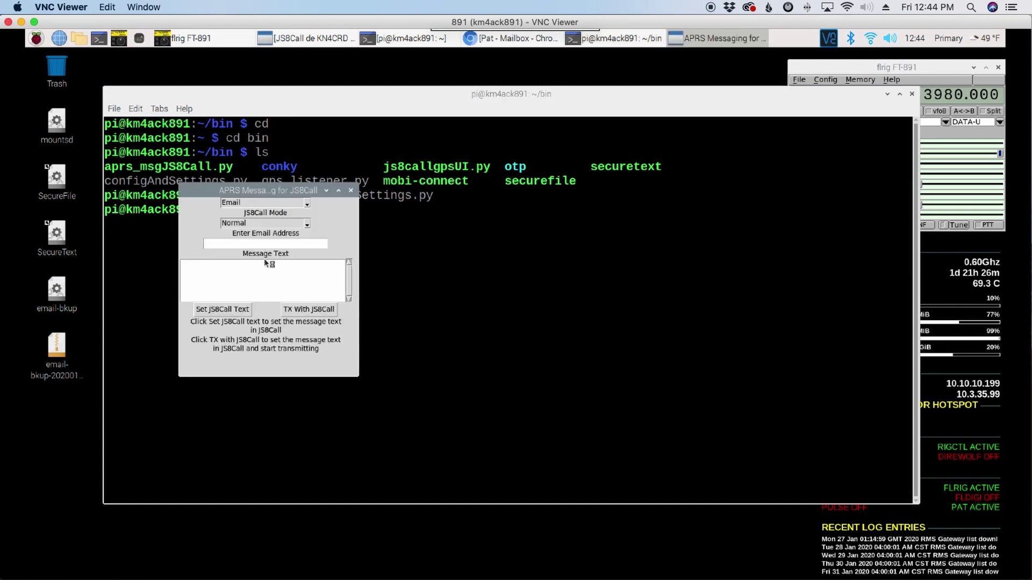
# Enter a sample e-mail address with message 'test' and set it as JS8Call's outgoing text
pyautogui.click(259, 244)
pyautogui.write('me@me.com')
pyautogui.click(260, 262)
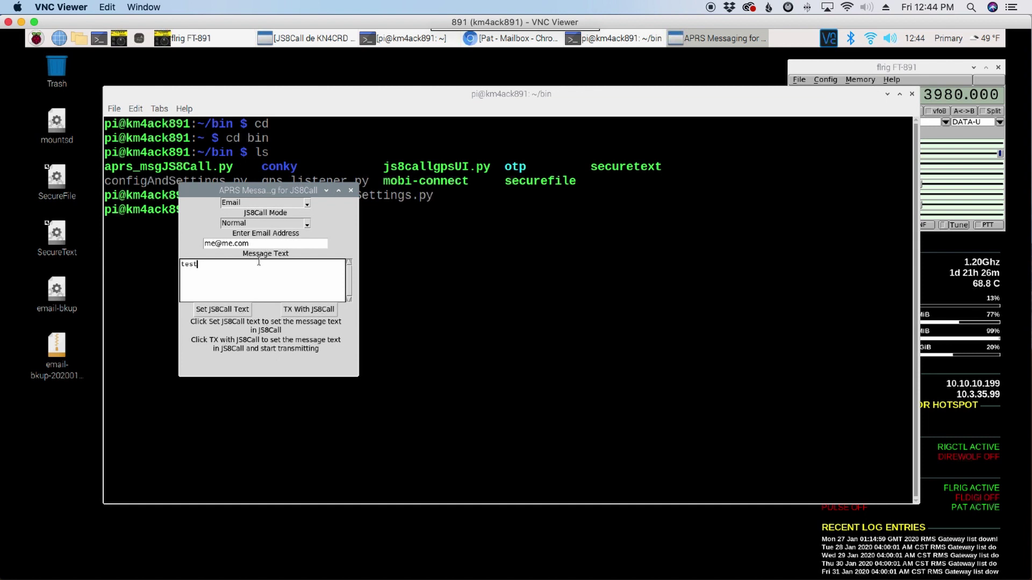
pyautogui.click(226, 310)
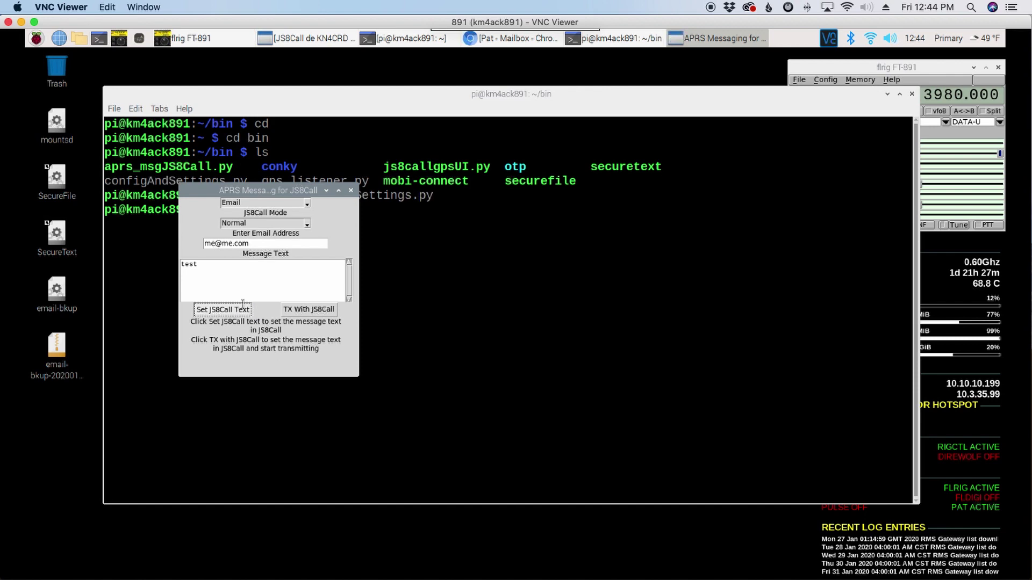
pyautogui.click(306, 43)
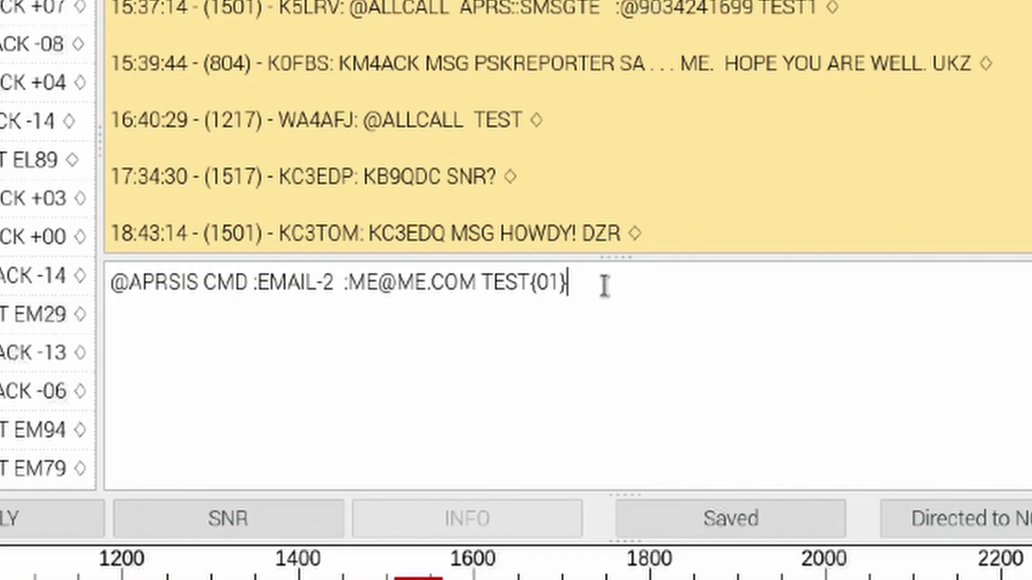
pyautogui.moveTo(604, 286); pyautogui.dragTo(85, 279)
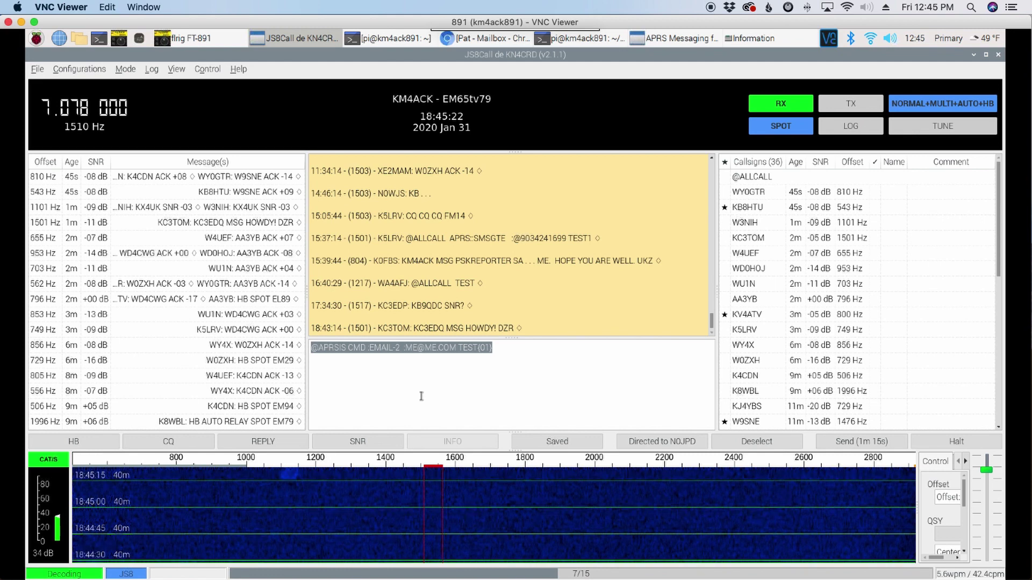
pyautogui.click(973, 54)
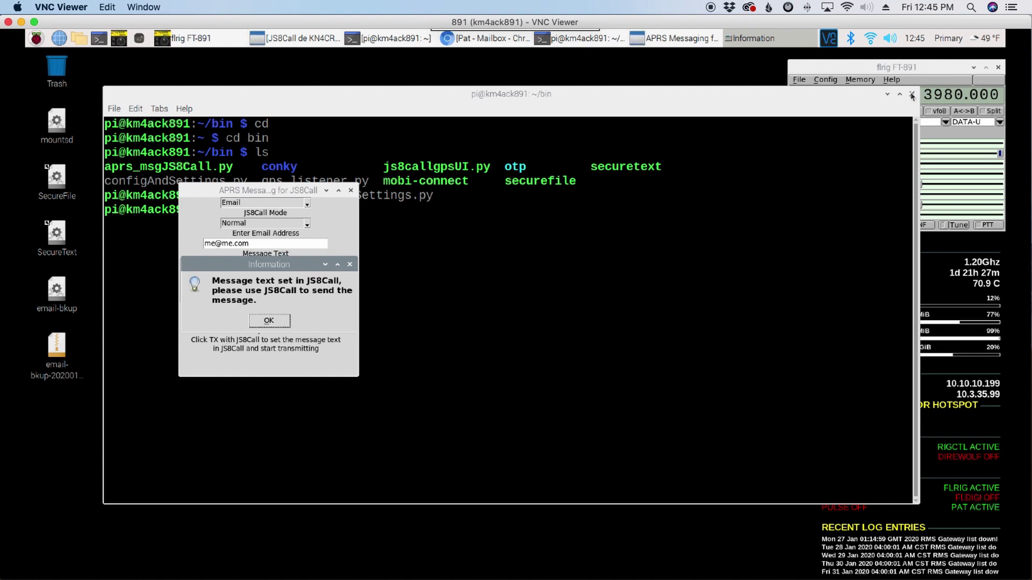
pyautogui.click(261, 319)
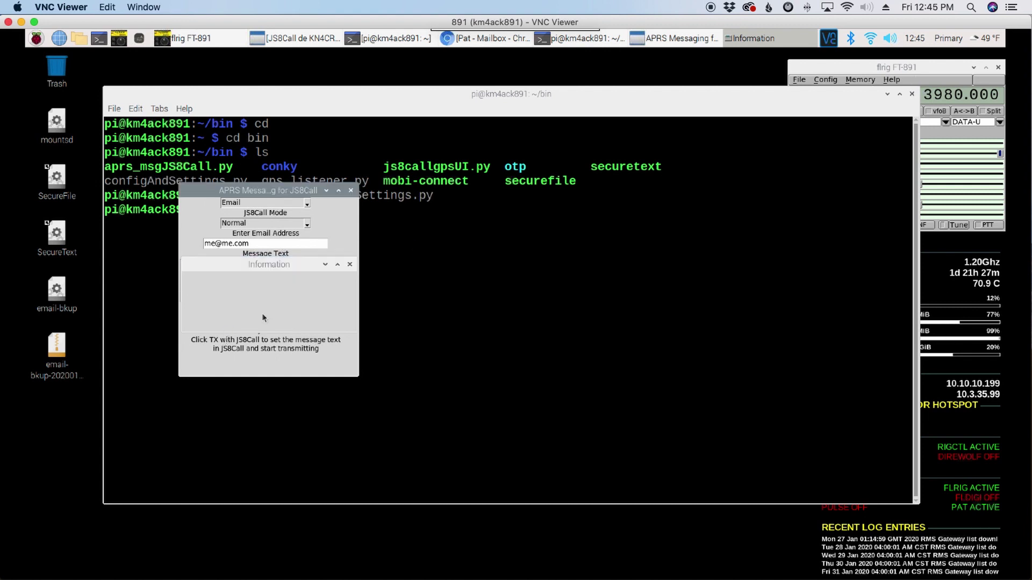
# Close the APRS Messaging window and the ~/bin terminal window
pyautogui.click(350, 190)
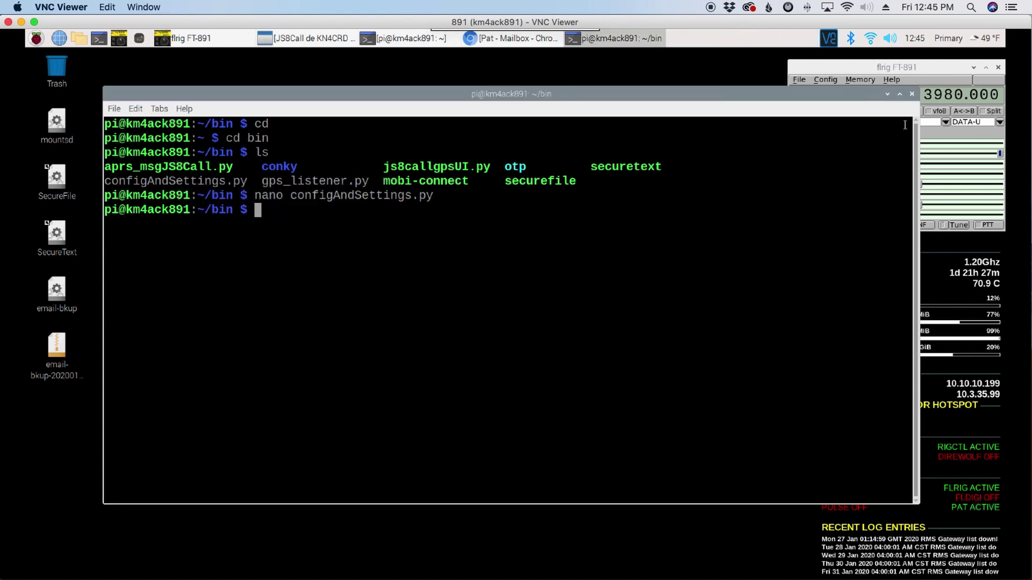
pyautogui.click(912, 95)
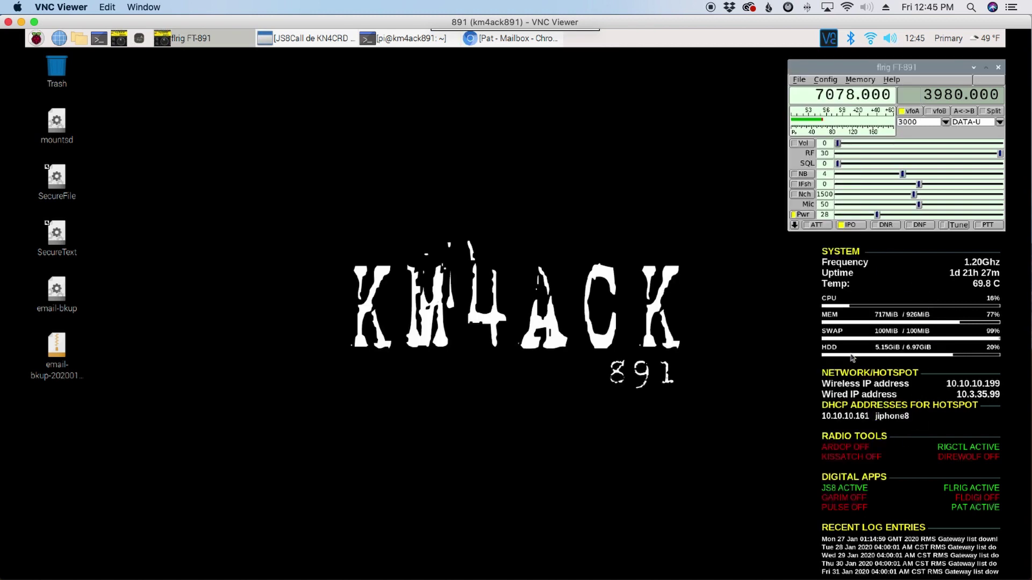